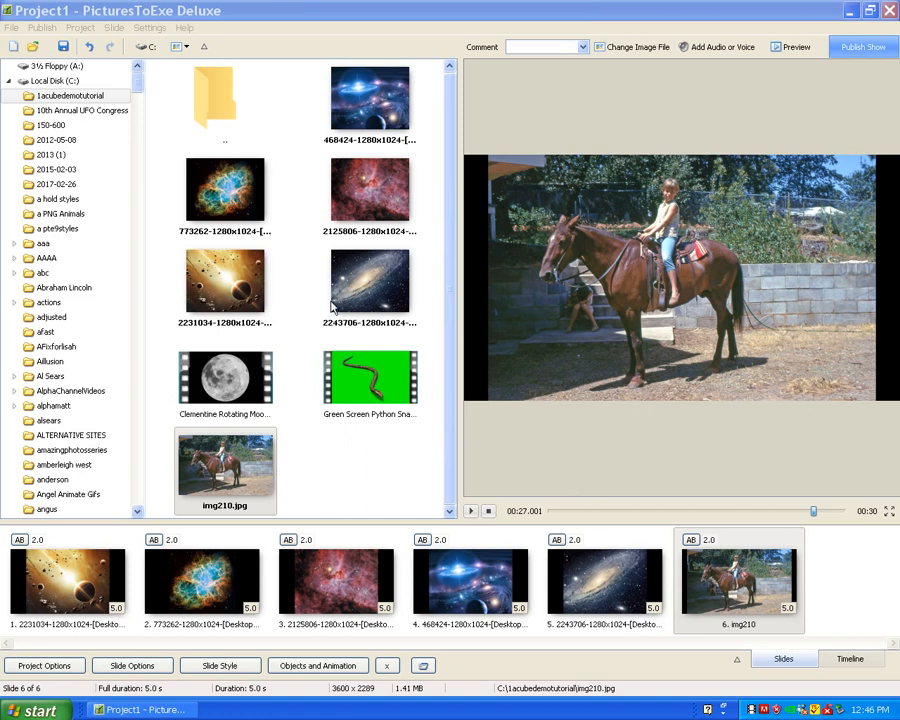
Step: Select all six slides and apply Lin's Cube Style For Images or Videos to them
{"action": "left_click", "coordinate": [85, 597]}
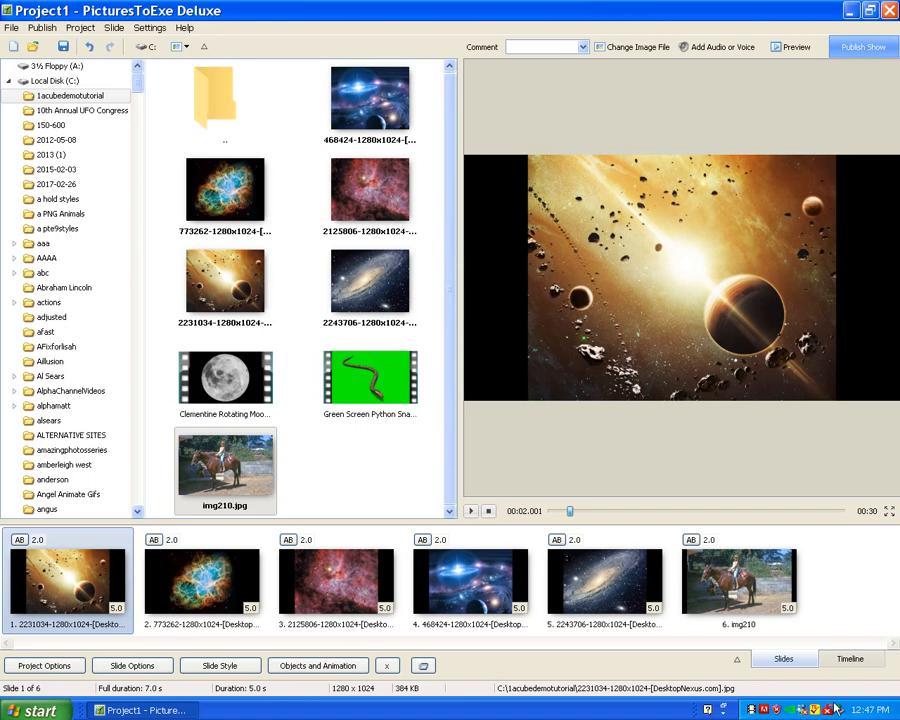
{"action": "left_click", "coordinate": [759, 586], "text": "shift"}
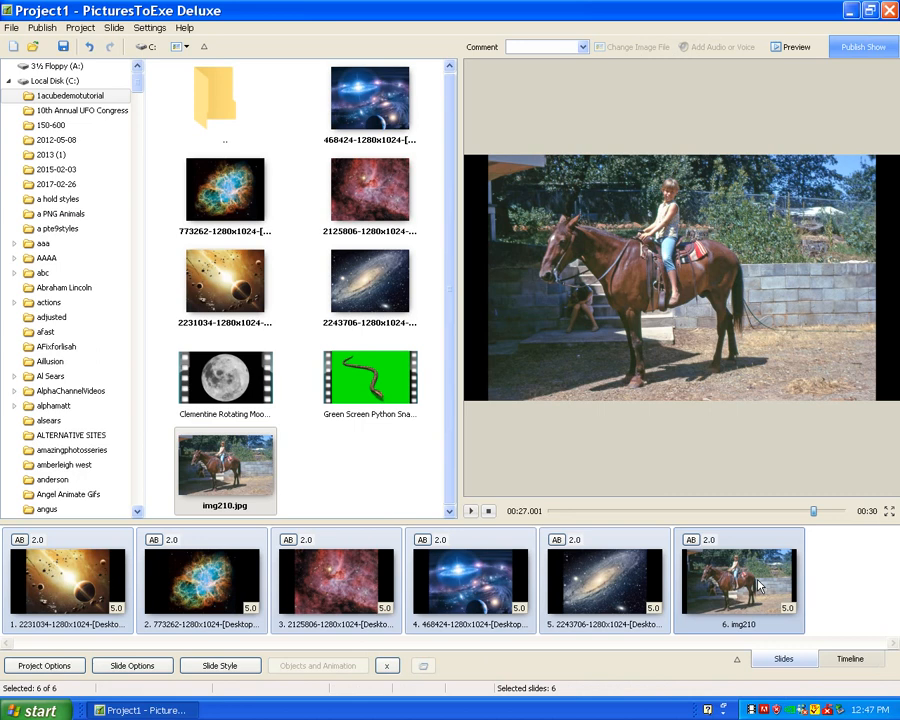
{"action": "left_click", "coordinate": [215, 673]}
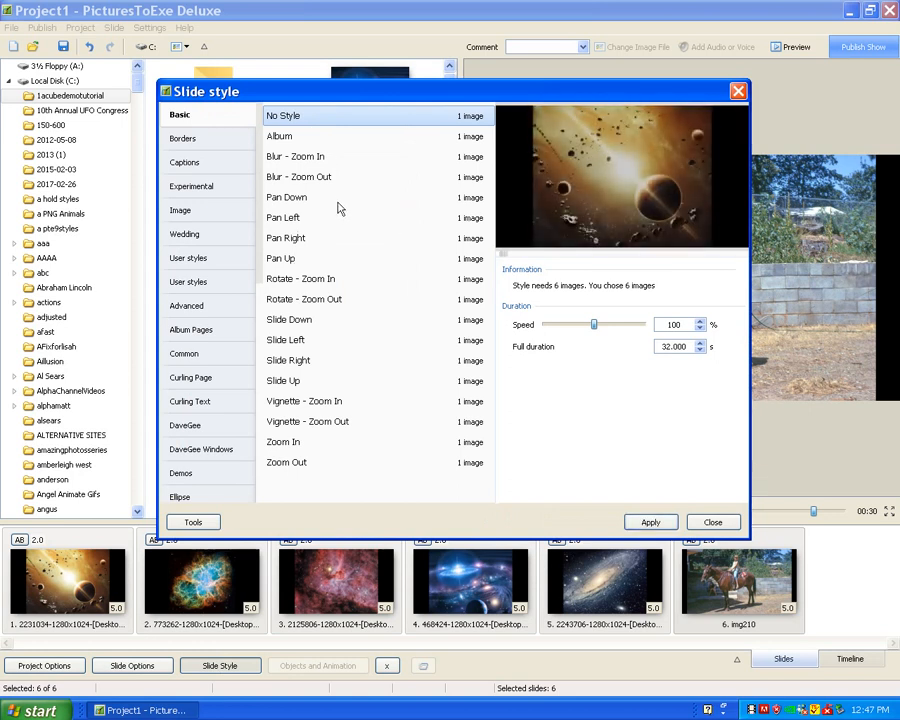
{"action": "left_click_drag", "start_coordinate": [262, 213], "coordinate": [266, 372]}
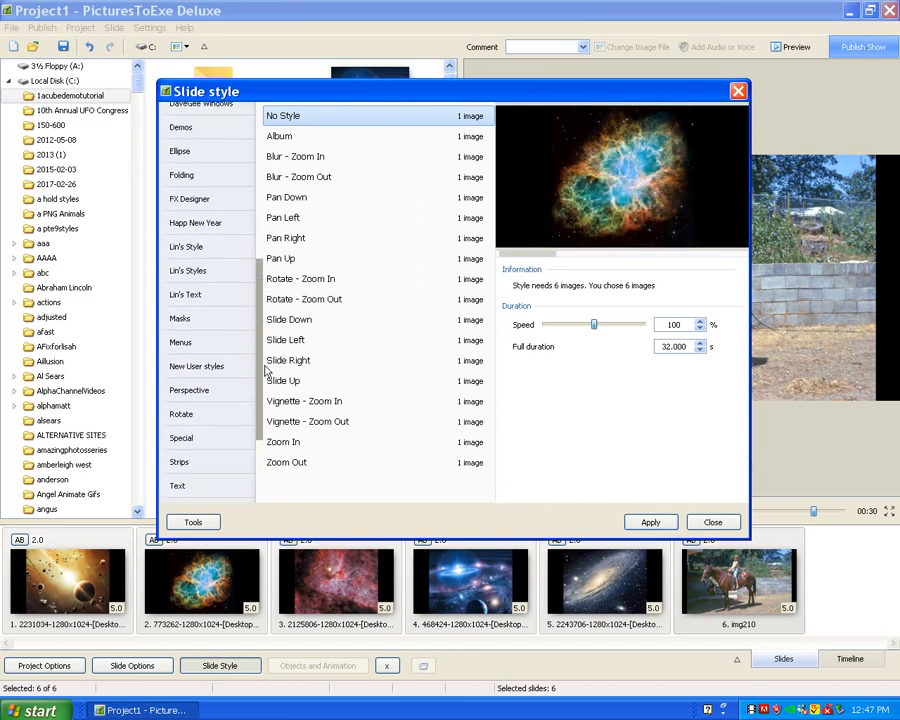
{"action": "left_click", "coordinate": [191, 272]}
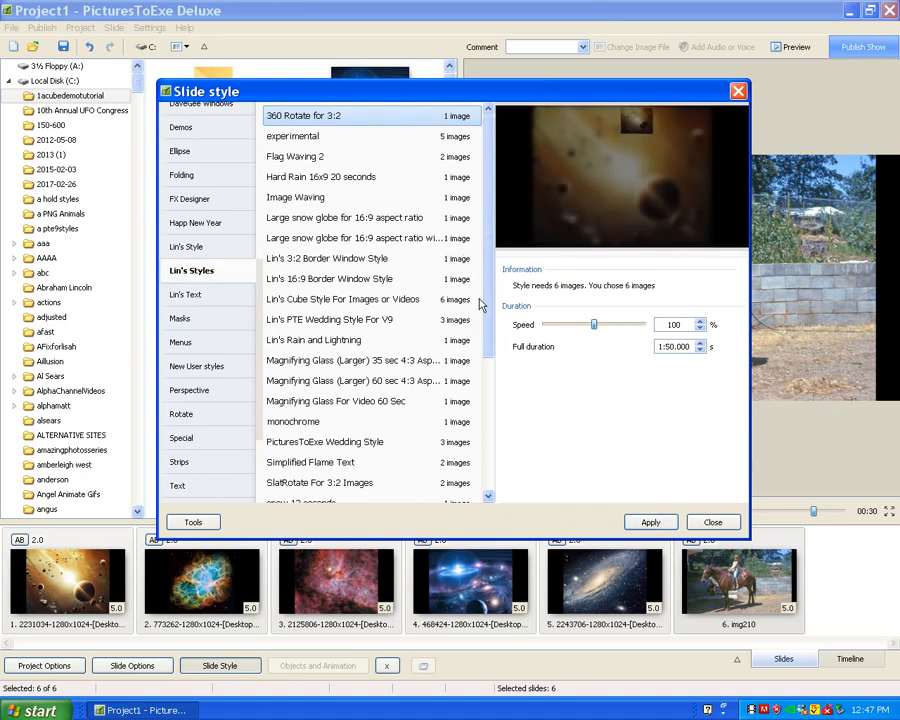
{"action": "mouse_move", "coordinate": [488, 326]}
{"action": "left_mouse_down"}
{"action": "mouse_move", "coordinate": [488, 353]}
{"action": "mouse_move", "coordinate": [488, 309]}
{"action": "left_mouse_up"}
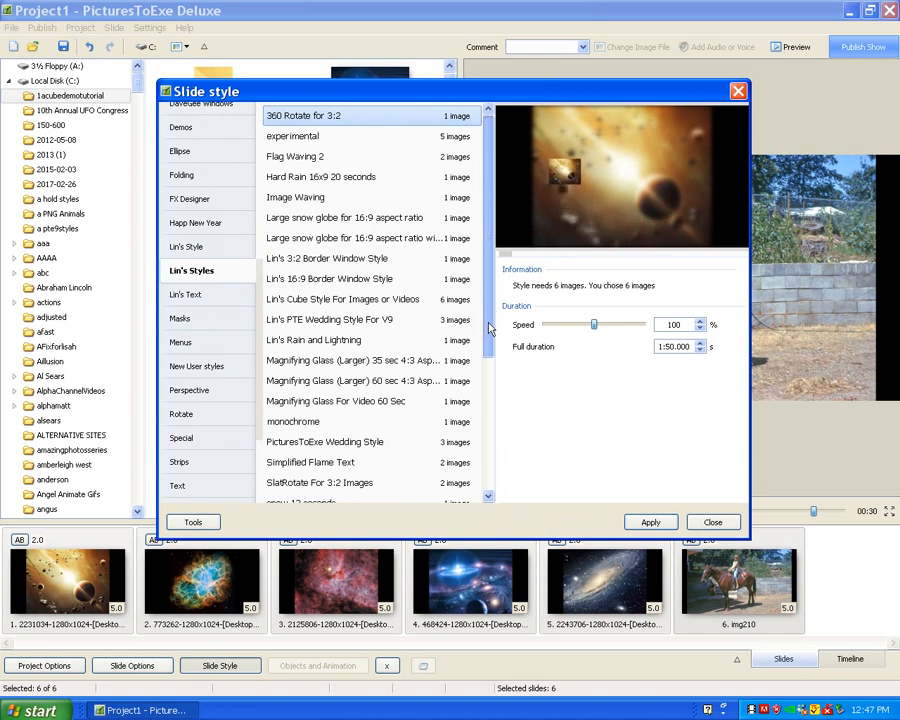
{"action": "left_click", "coordinate": [362, 301]}
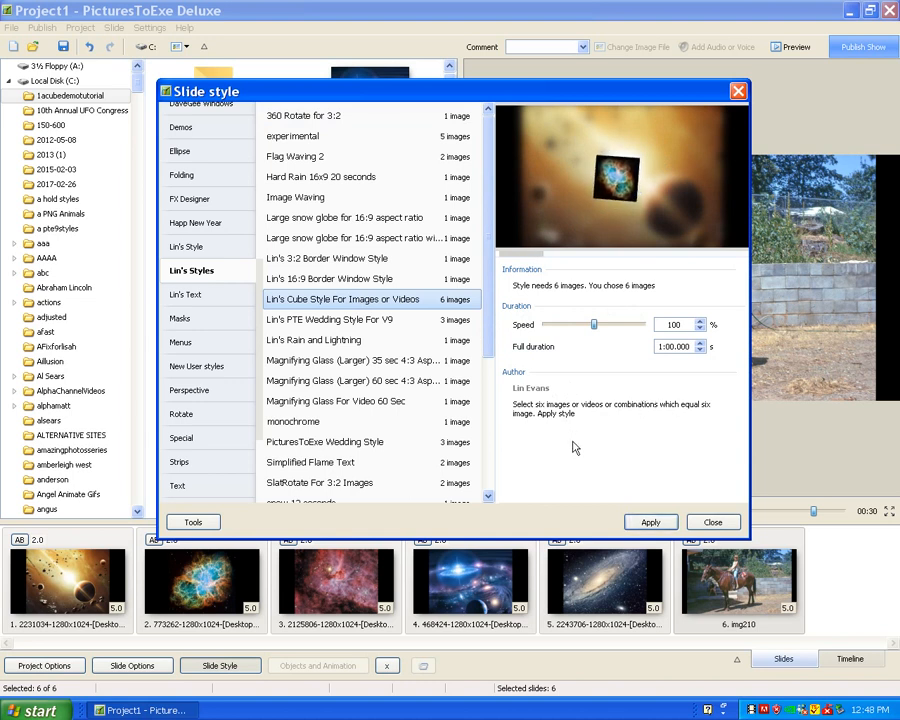
{"action": "left_click", "coordinate": [648, 521]}
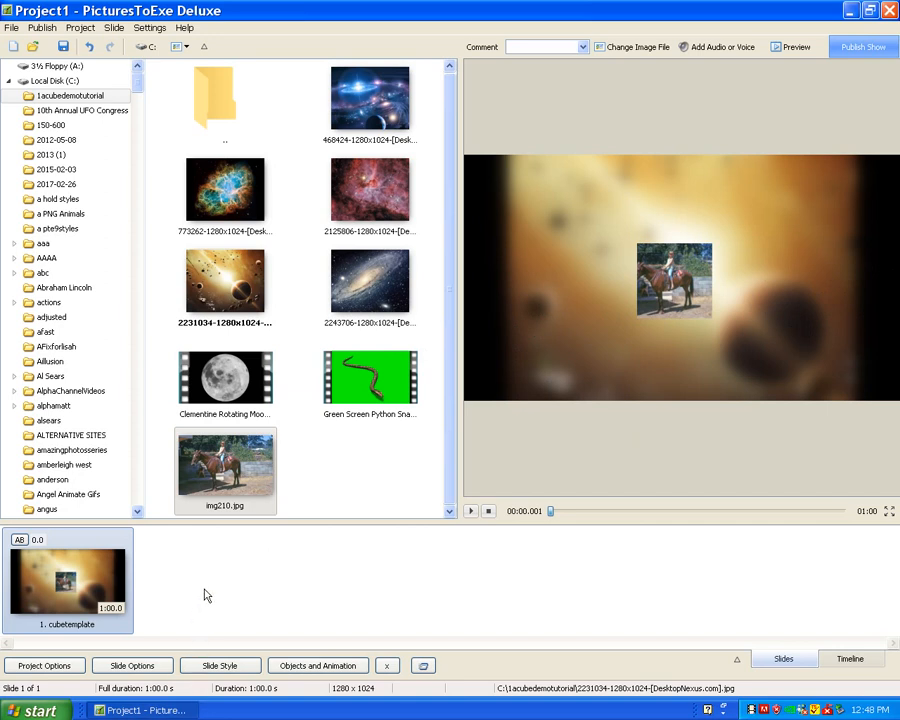
Step: Open the cube slide's objects and enlarge the blurred background image to about 138% zoom to cover the slide width
{"action": "left_click", "coordinate": [316, 666]}
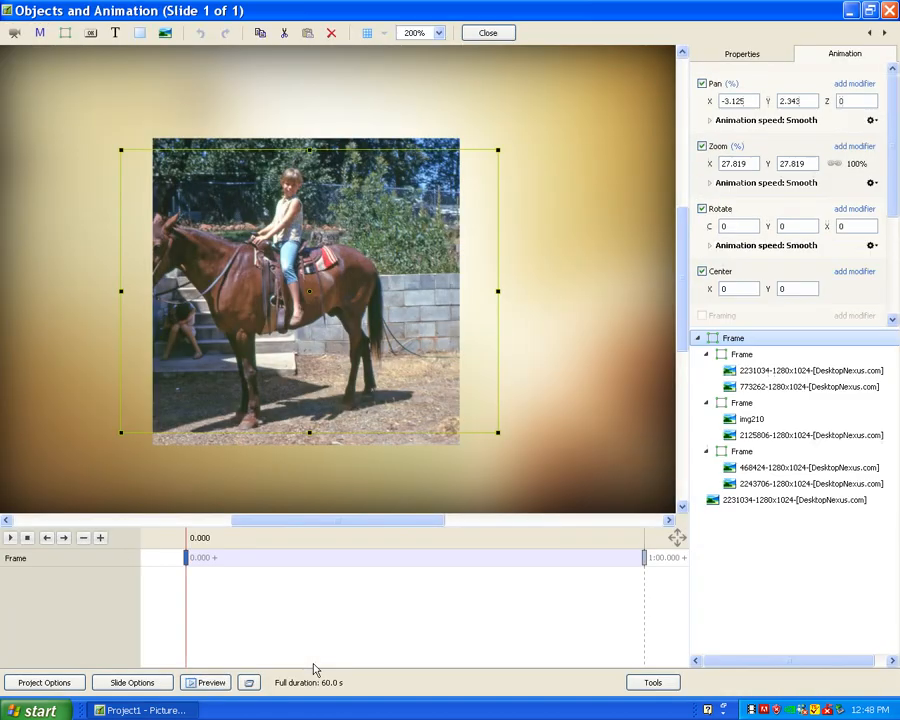
{"action": "left_click", "coordinate": [785, 502]}
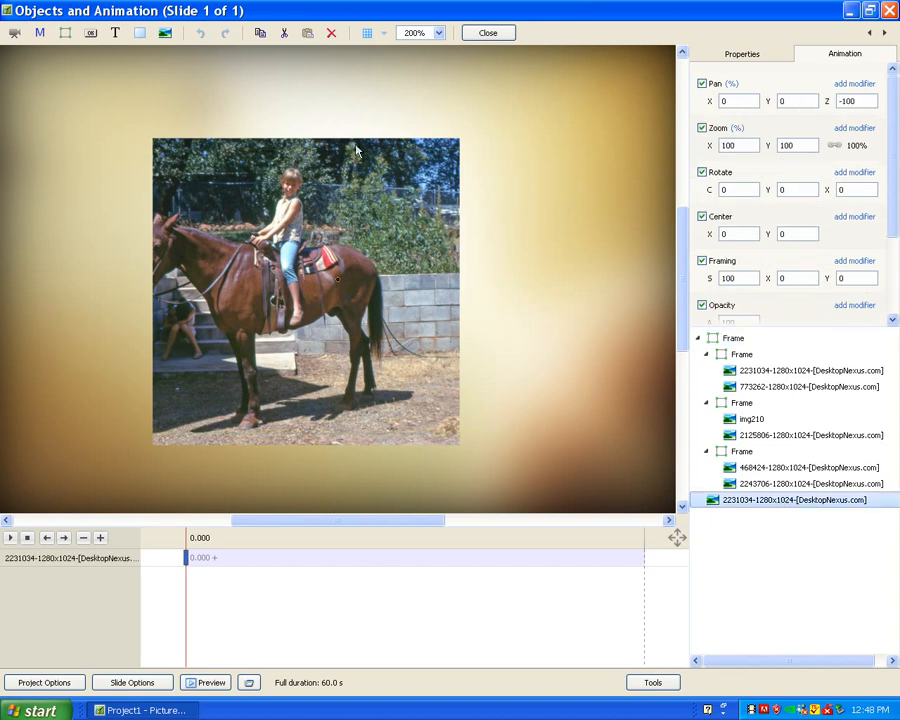
{"action": "left_click", "coordinate": [440, 33]}
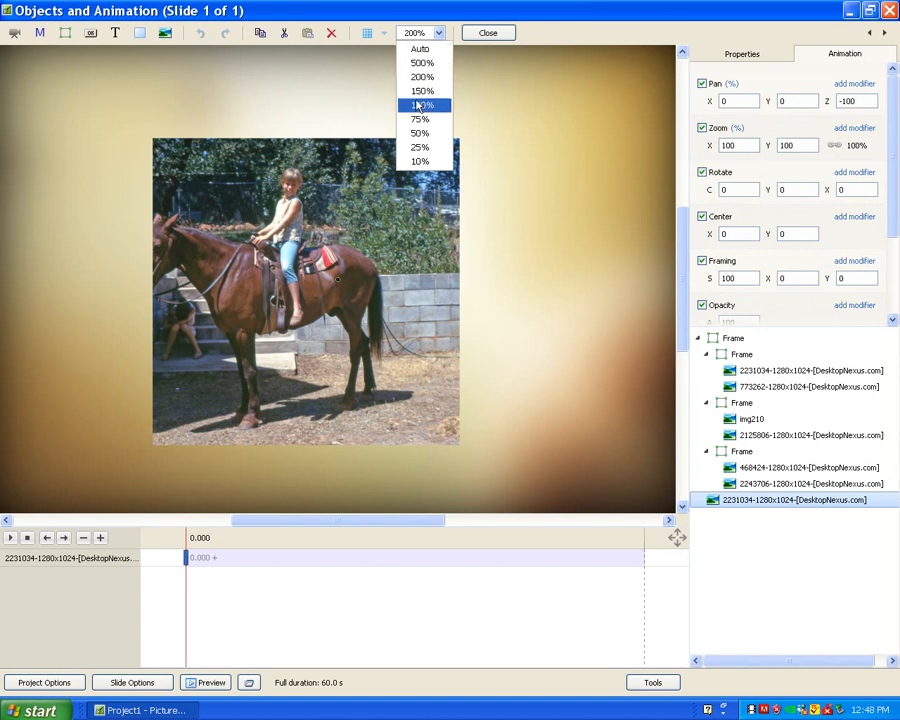
{"action": "left_click", "coordinate": [420, 134]}
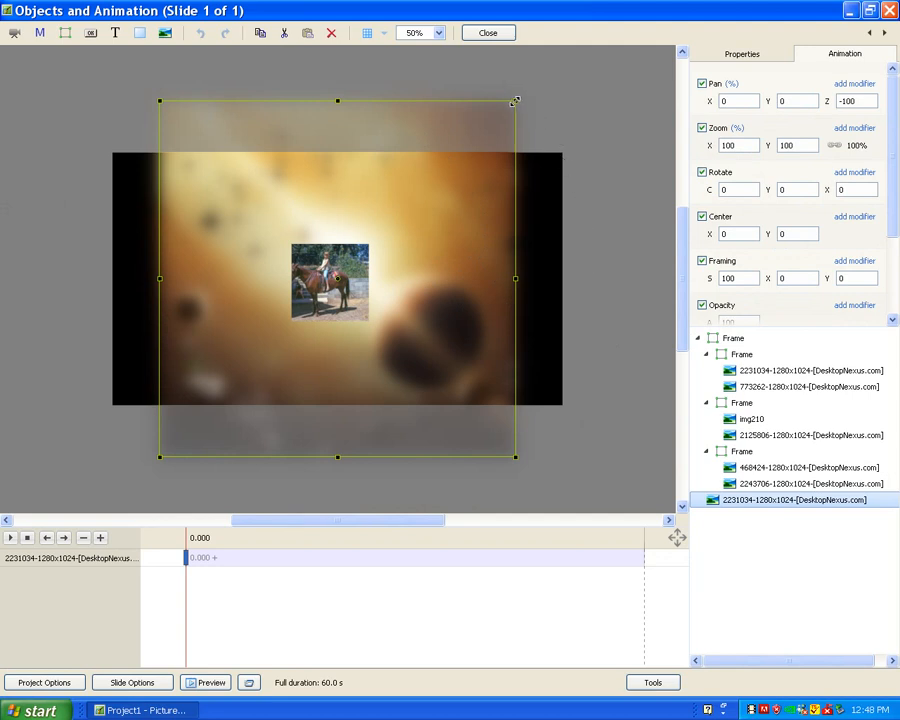
{"action": "left_click_drag", "start_coordinate": [515, 101], "coordinate": [583, 84]}
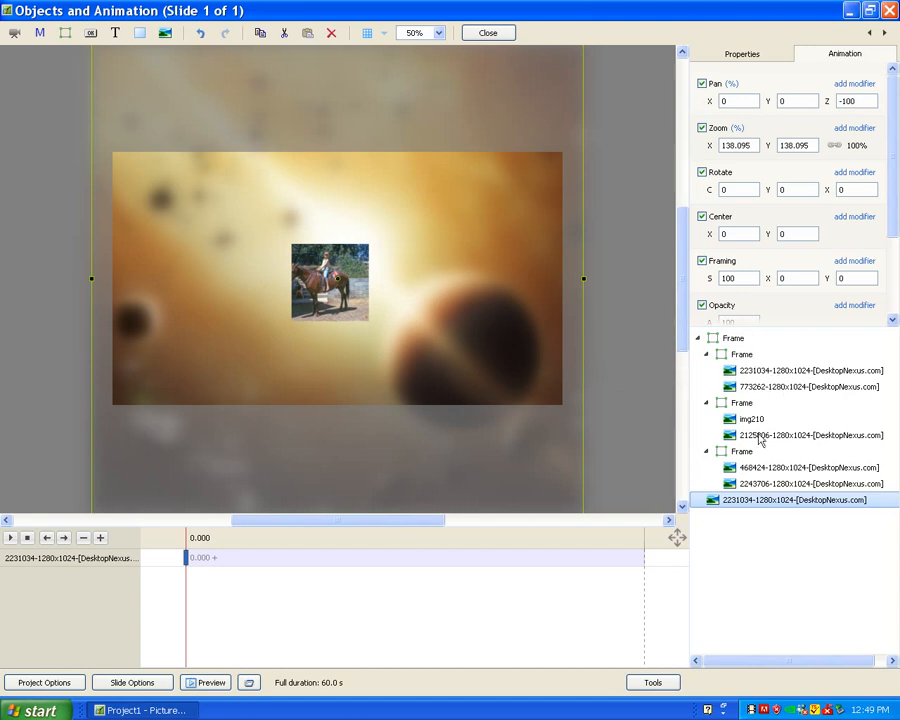
Step: Shift the framing of img210 on its cube face to X 68 and return to the slide list
{"action": "left_click", "coordinate": [762, 372]}
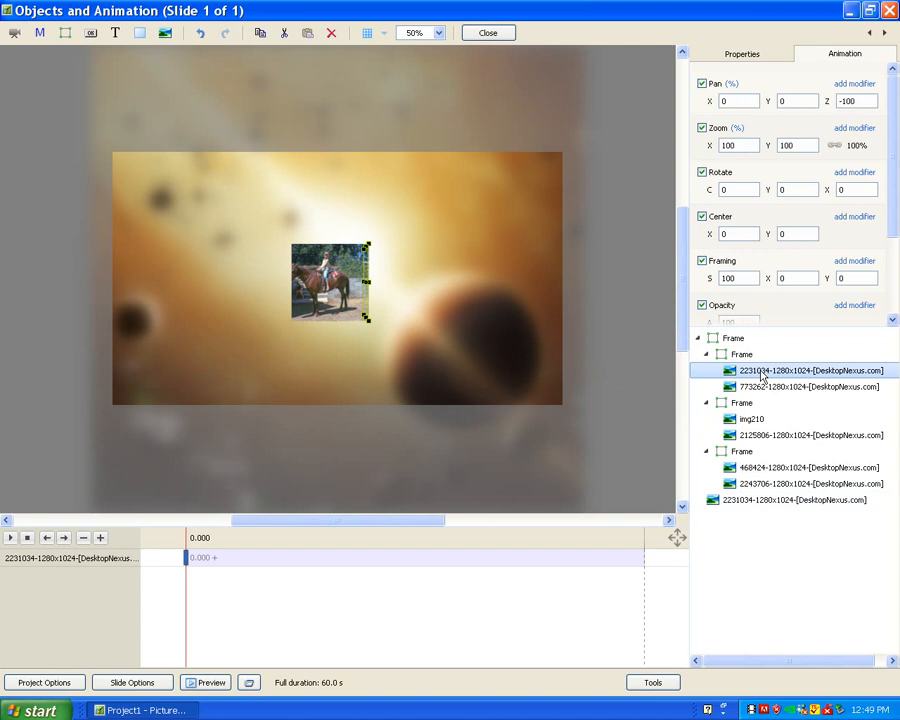
{"action": "left_click", "coordinate": [729, 387]}
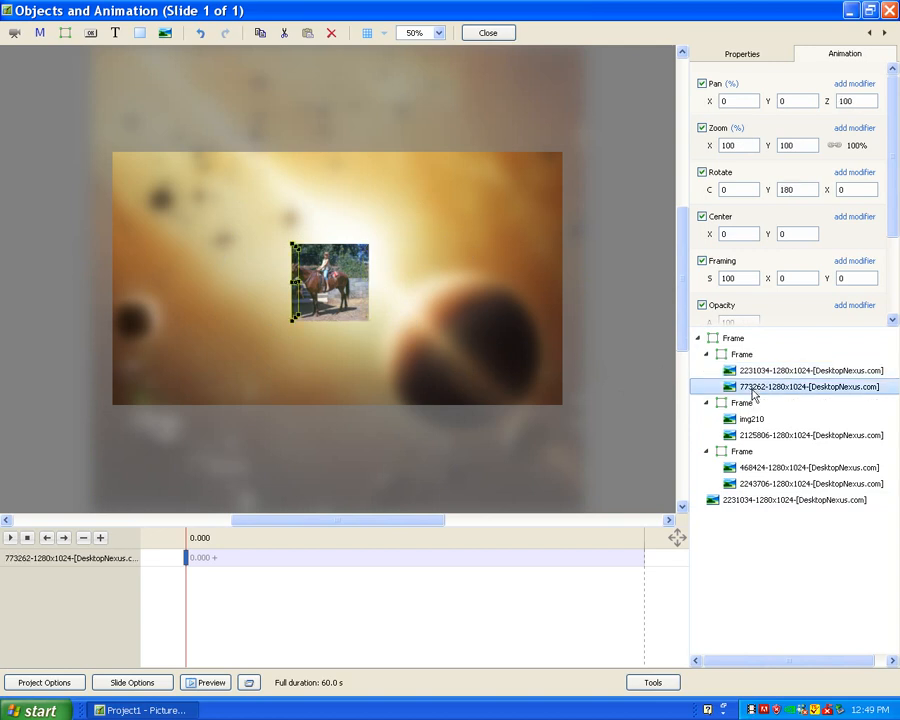
{"action": "left_click", "coordinate": [755, 421]}
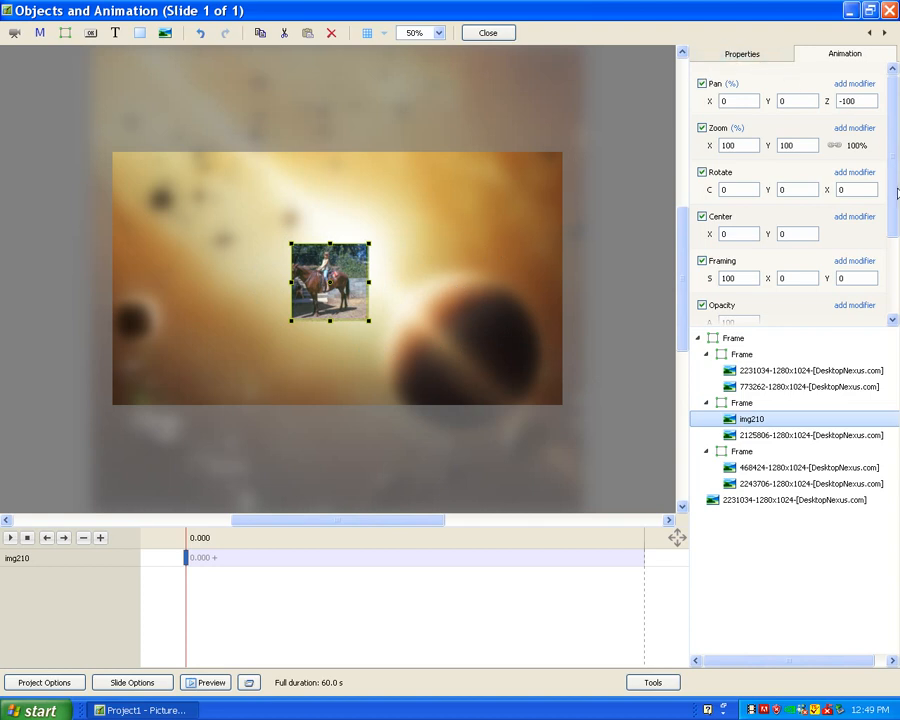
{"action": "left_click_drag", "start_coordinate": [895, 195], "coordinate": [897, 231]}
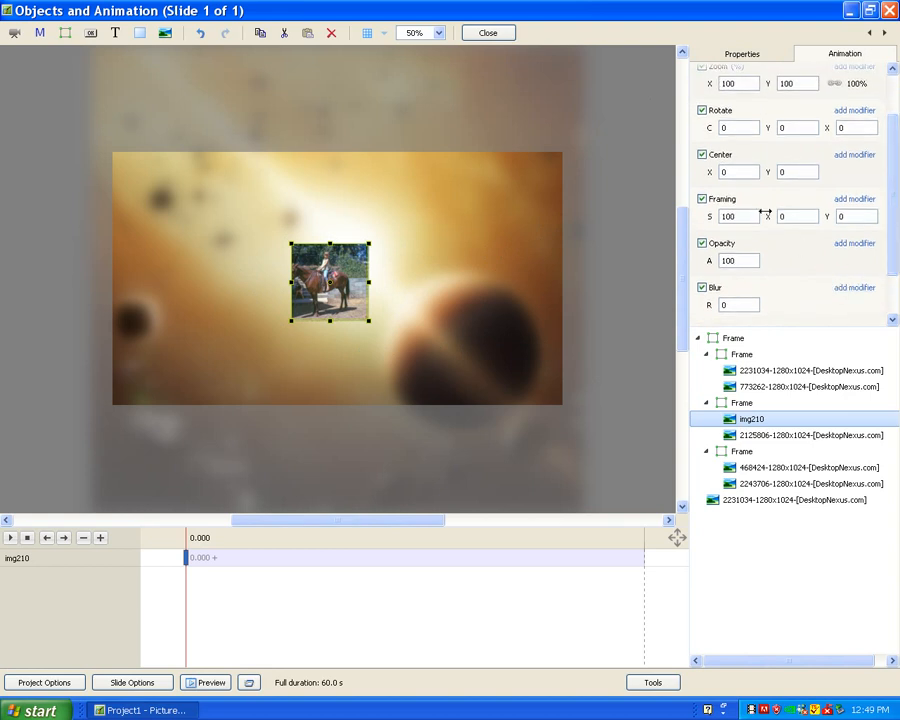
{"action": "left_click", "coordinate": [702, 200]}
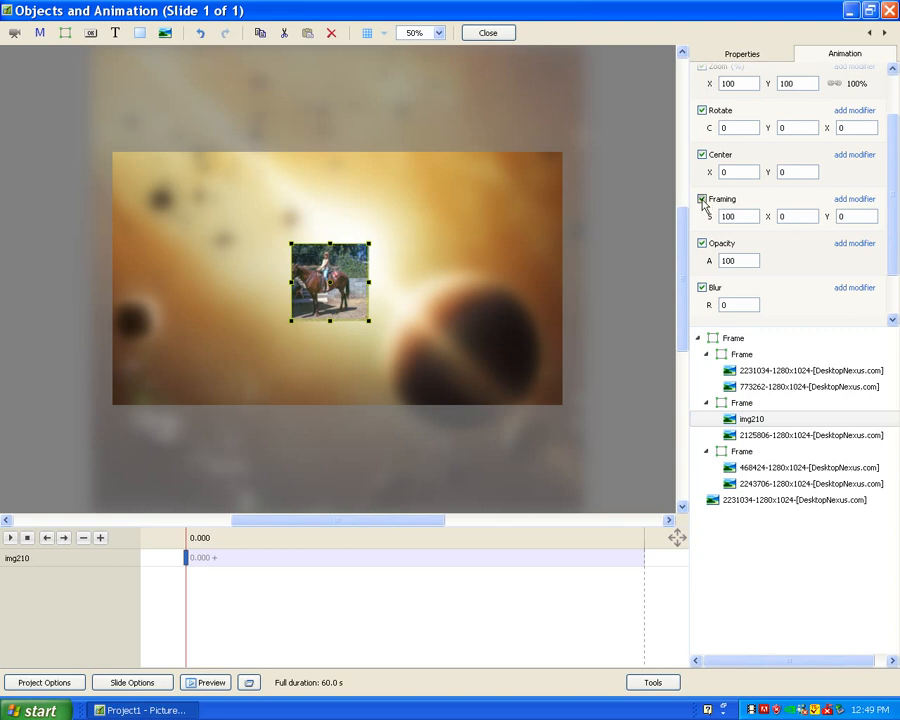
{"action": "left_click", "coordinate": [702, 200]}
{"action": "left_click_drag", "start_coordinate": [709, 216], "coordinate": [679, 220]}
{"action": "left_click_drag", "start_coordinate": [765, 216], "coordinate": [814, 231]}
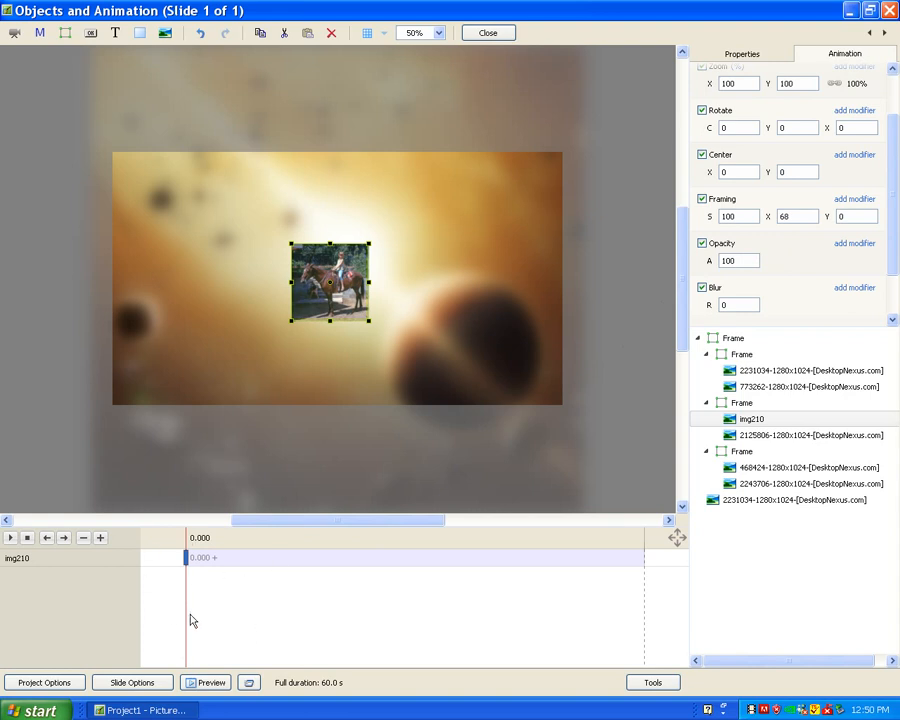
{"action": "left_click_drag", "start_coordinate": [186, 622], "coordinate": [179, 647]}
{"action": "left_click", "coordinate": [488, 33]}
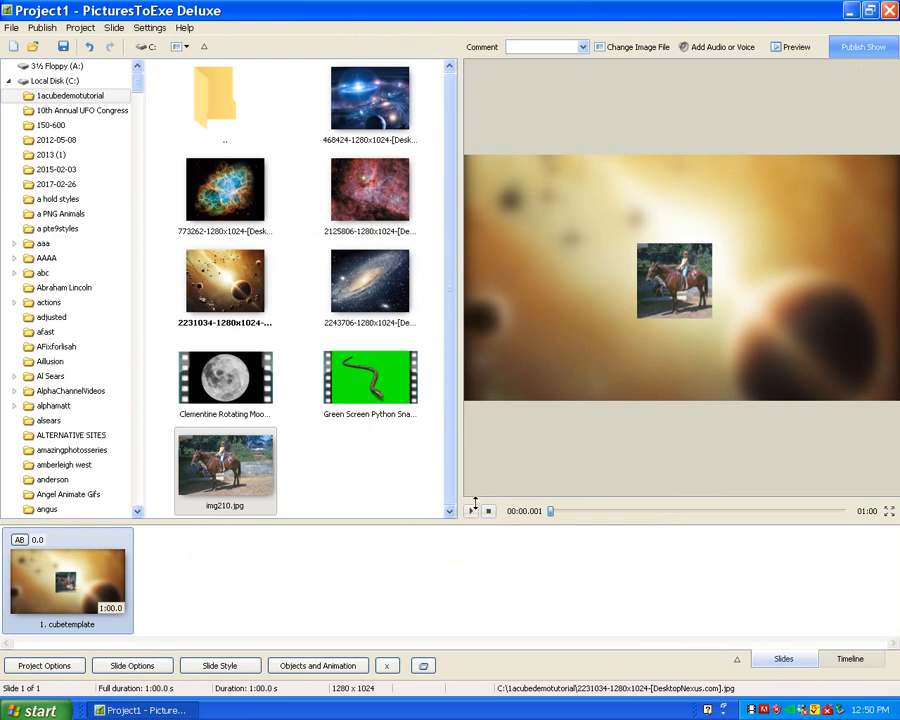
Step: Play the cube slide to check its rotation, and rewind it to the start
{"action": "left_click", "coordinate": [471, 512]}
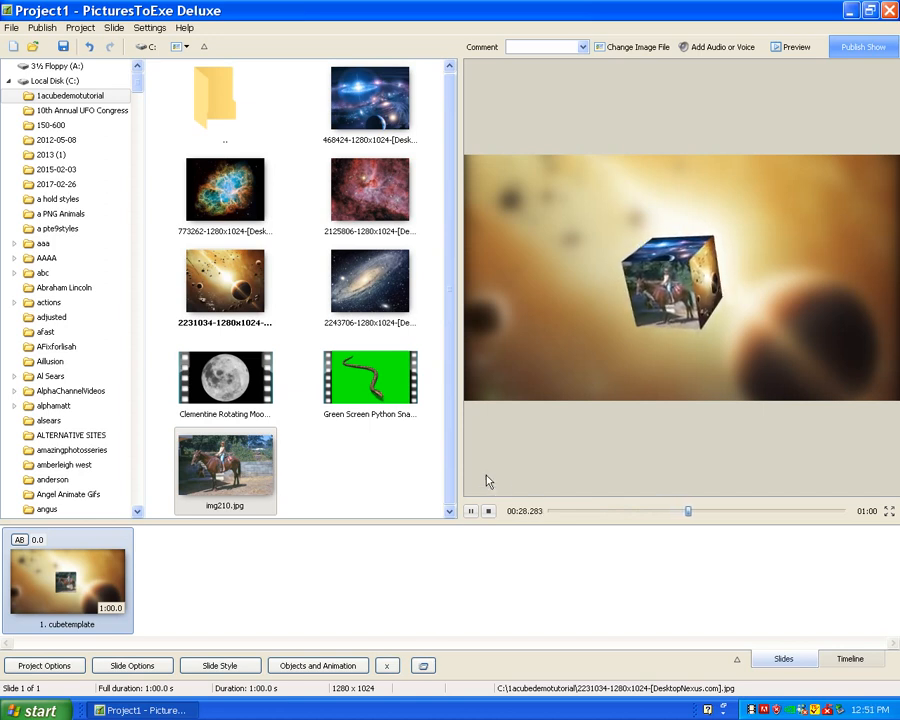
{"action": "left_click", "coordinate": [470, 511]}
{"action": "left_click_drag", "start_coordinate": [690, 513], "coordinate": [478, 515]}
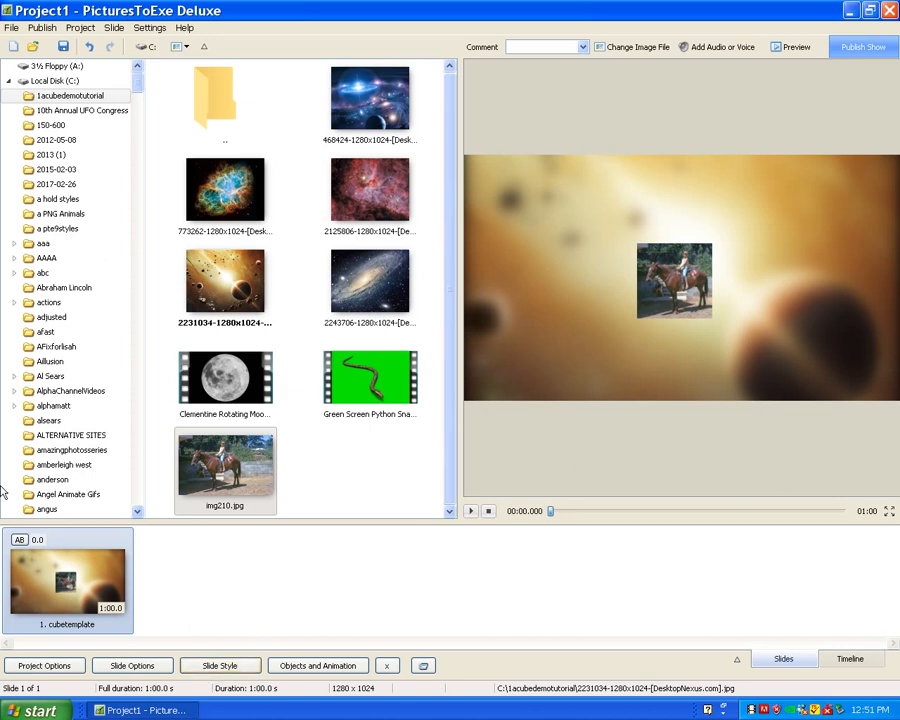
Step: Apply the basic No Style to the cube slide to restore the six separate slides
{"action": "left_click", "coordinate": [196, 668]}
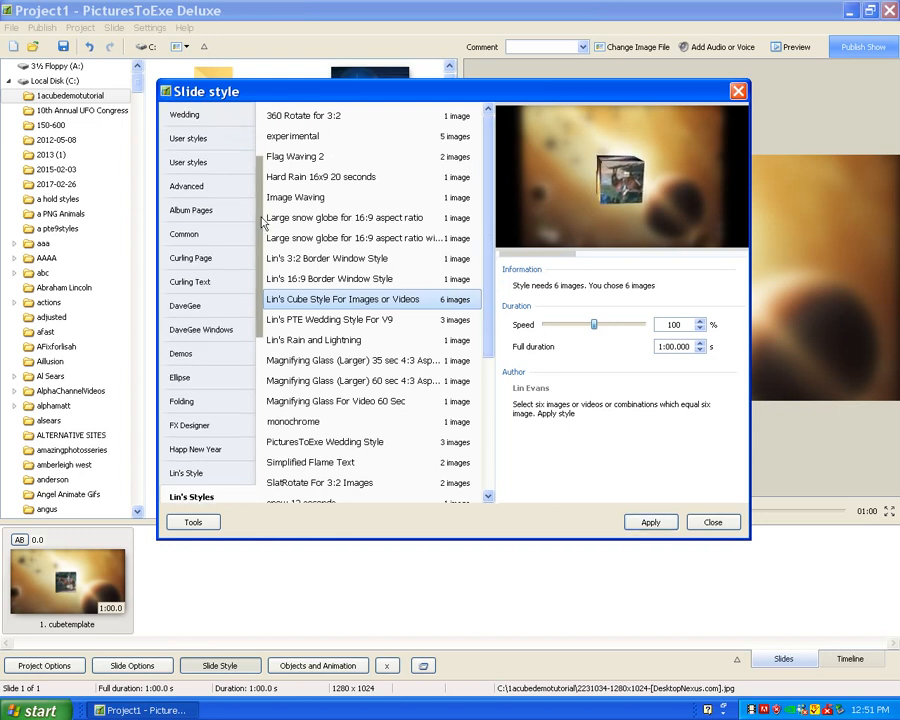
{"action": "scroll", "coordinate": [210, 125], "scroll_direction": "up", "scroll_amount": 2}
{"action": "left_click", "coordinate": [210, 125]}
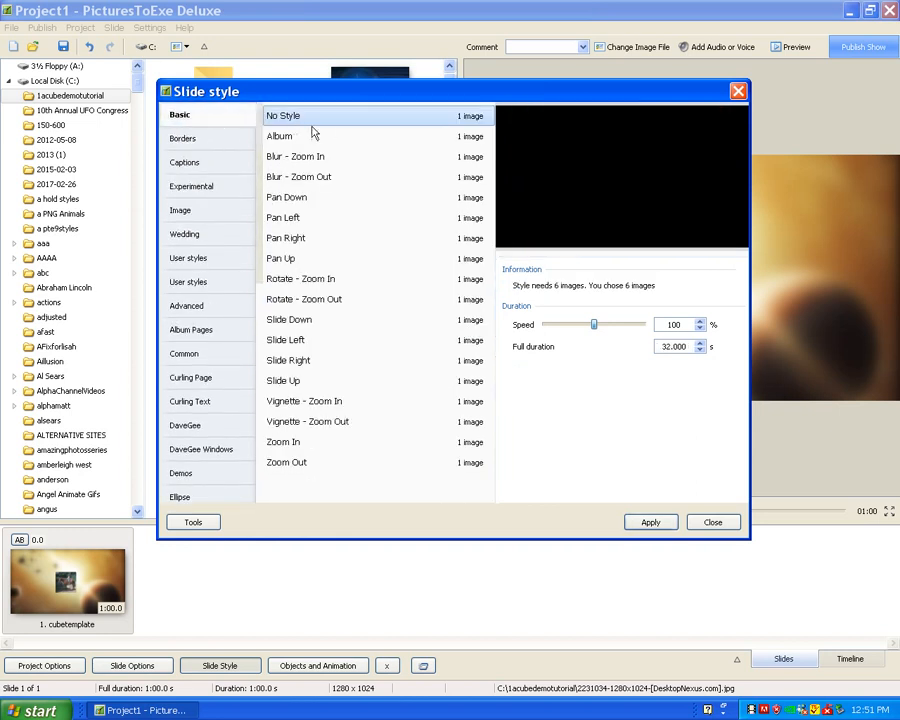
{"action": "left_click", "coordinate": [655, 522]}
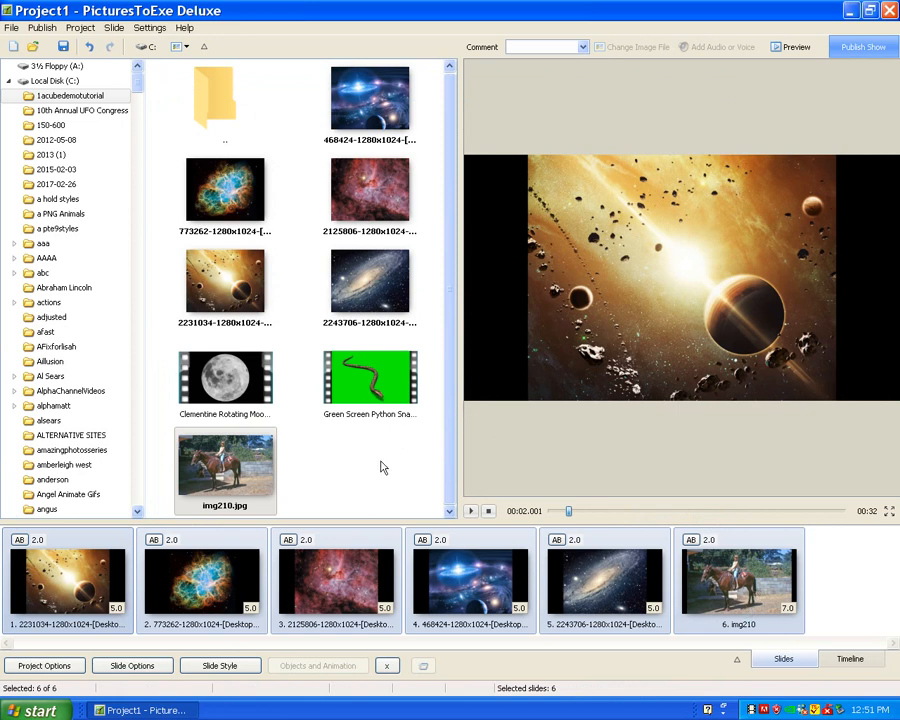
{"action": "key", "text": "Delete"}
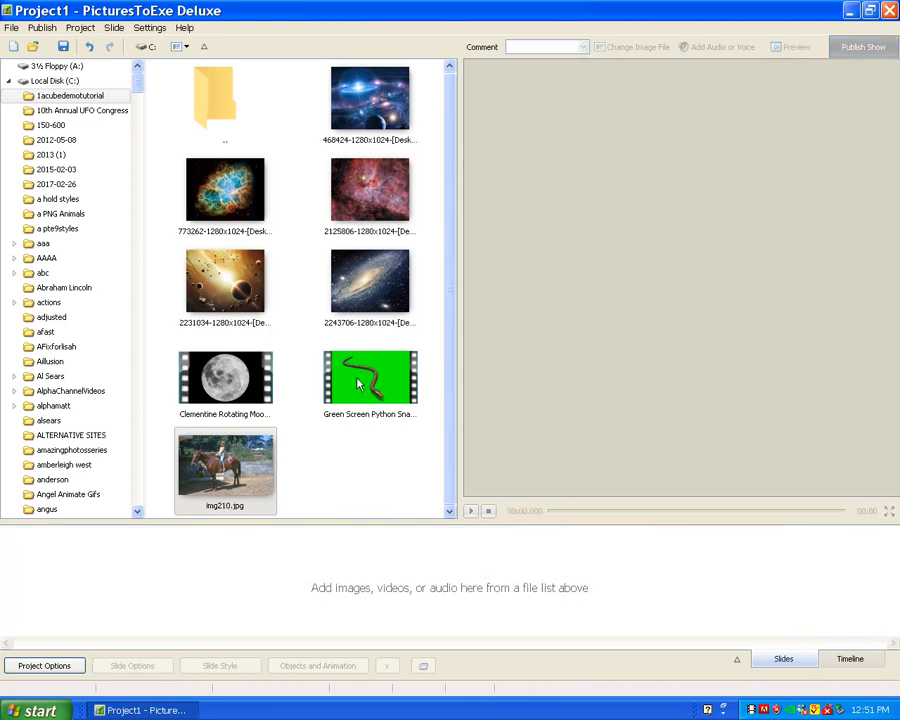
{"action": "left_click_drag", "start_coordinate": [358, 385], "coordinate": [713, 627]}
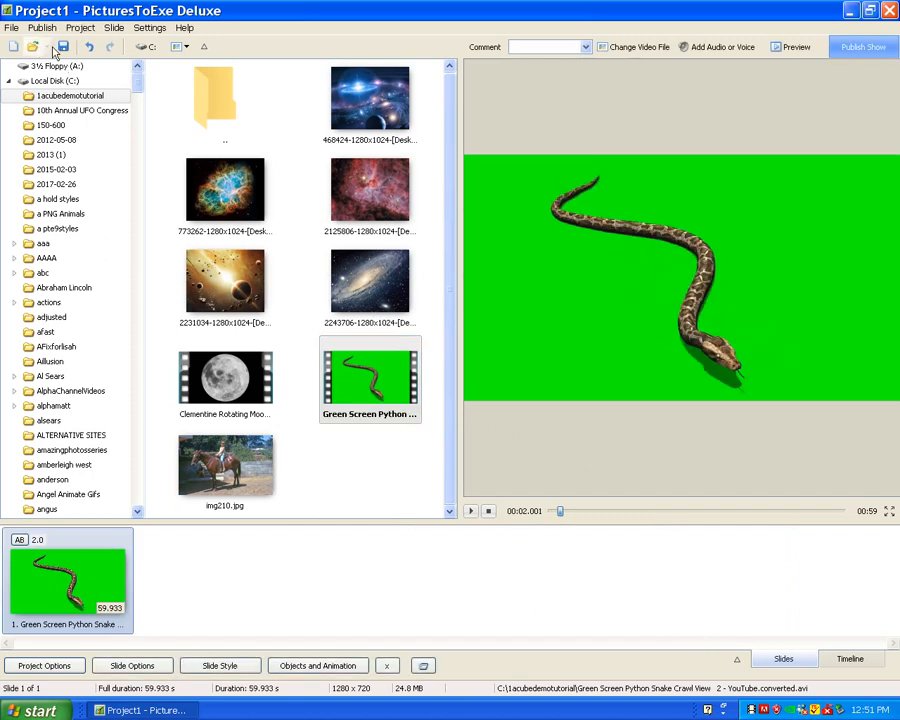
{"action": "left_click", "coordinate": [86, 49]}
{"action": "left_click", "coordinate": [87, 50]}
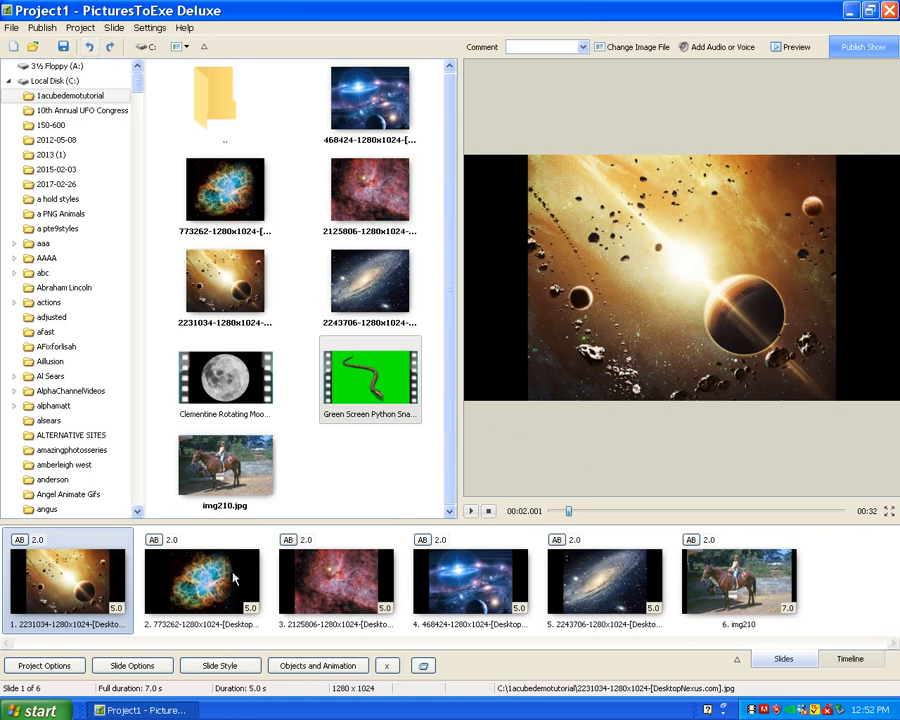
Step: Delete the img210 slide and add the Green Screen Python Snake video as the sixth slide
{"action": "left_click", "coordinate": [874, 588]}
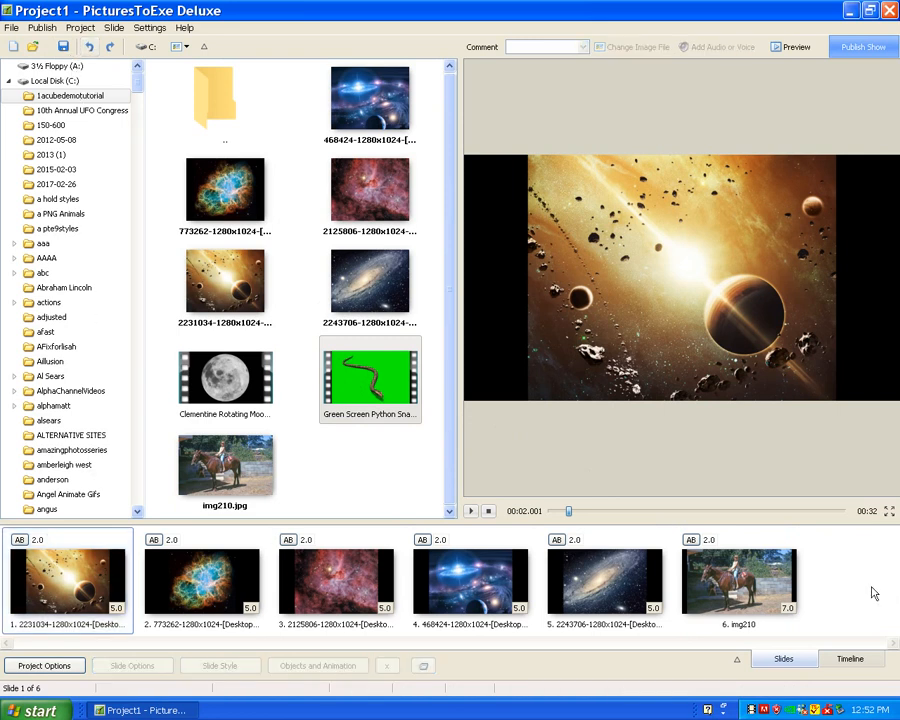
{"action": "left_click", "coordinate": [748, 598]}
{"action": "key", "text": "Delete"}
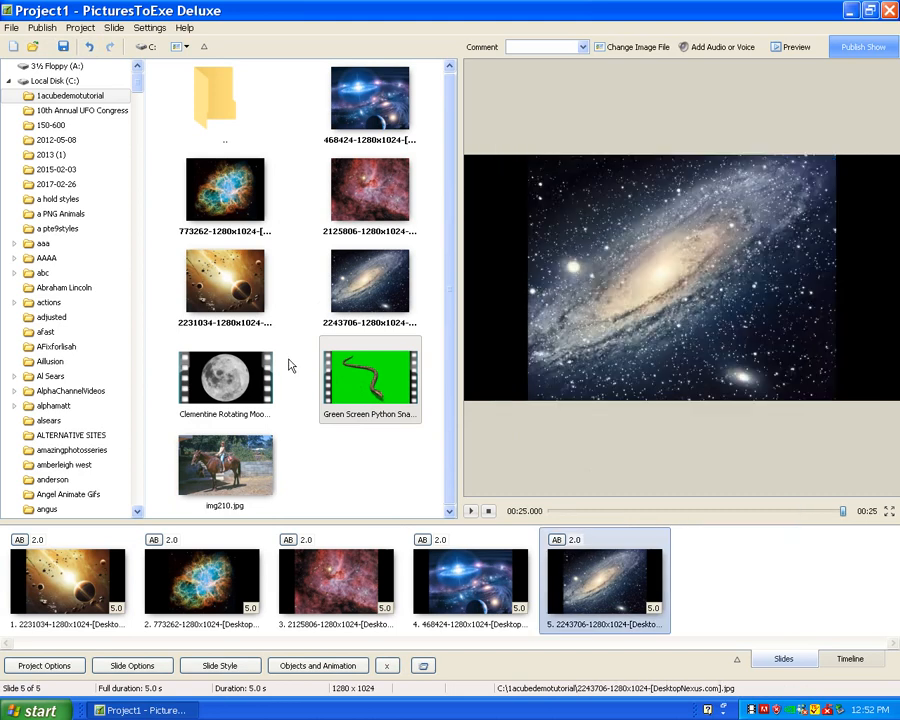
{"action": "mouse_move", "coordinate": [368, 378]}
{"action": "left_mouse_down"}
{"action": "mouse_move", "coordinate": [444, 447]}
{"action": "mouse_move", "coordinate": [743, 595]}
{"action": "mouse_move", "coordinate": [717, 577]}
{"action": "left_mouse_up"}
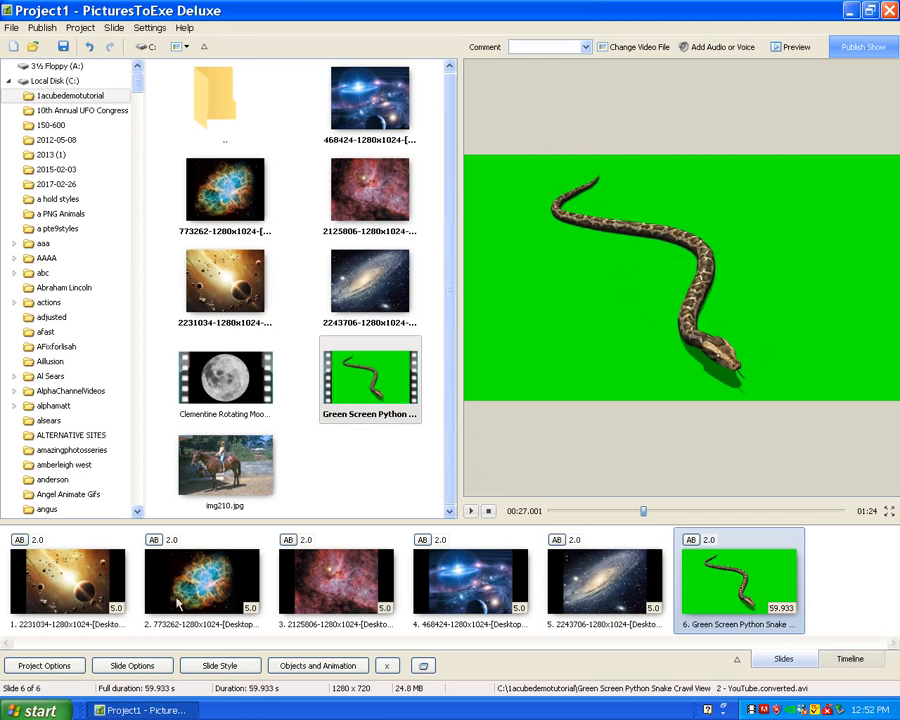
Step: Apply Lin's Cube Style For Images or Videos to all six slides, including the snake video
{"action": "left_click", "coordinate": [107, 571]}
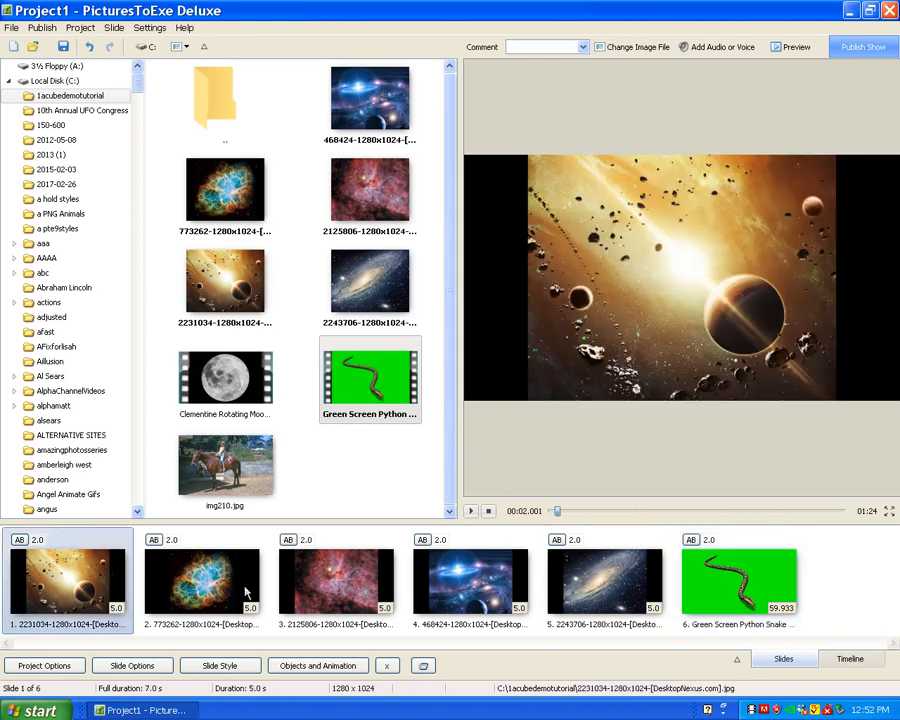
{"action": "left_click", "coordinate": [750, 597], "text": "ctrl"}
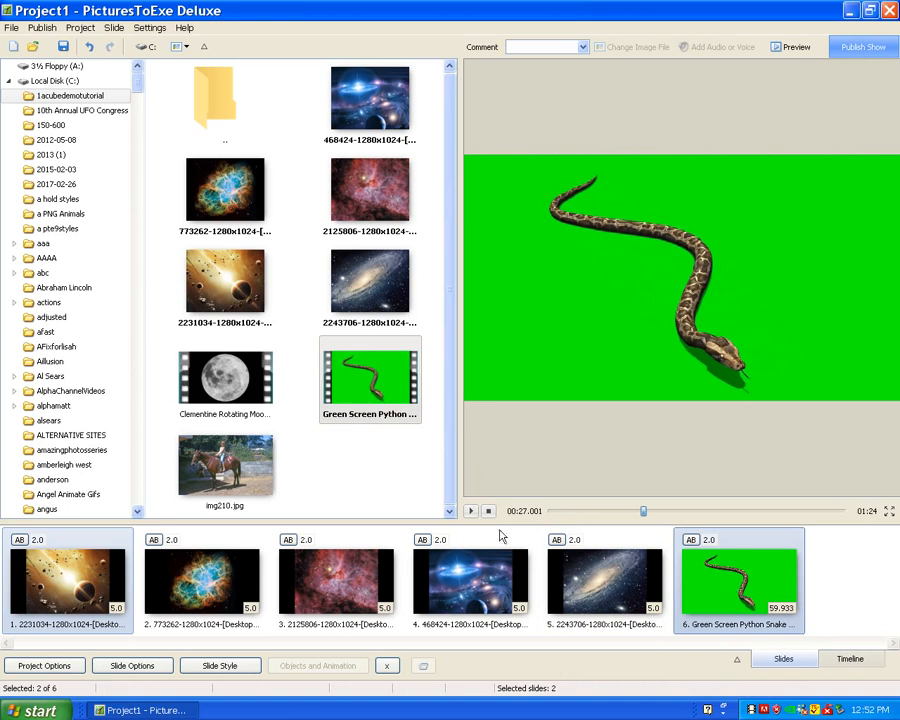
{"action": "left_click", "coordinate": [45, 578], "text": "shift"}
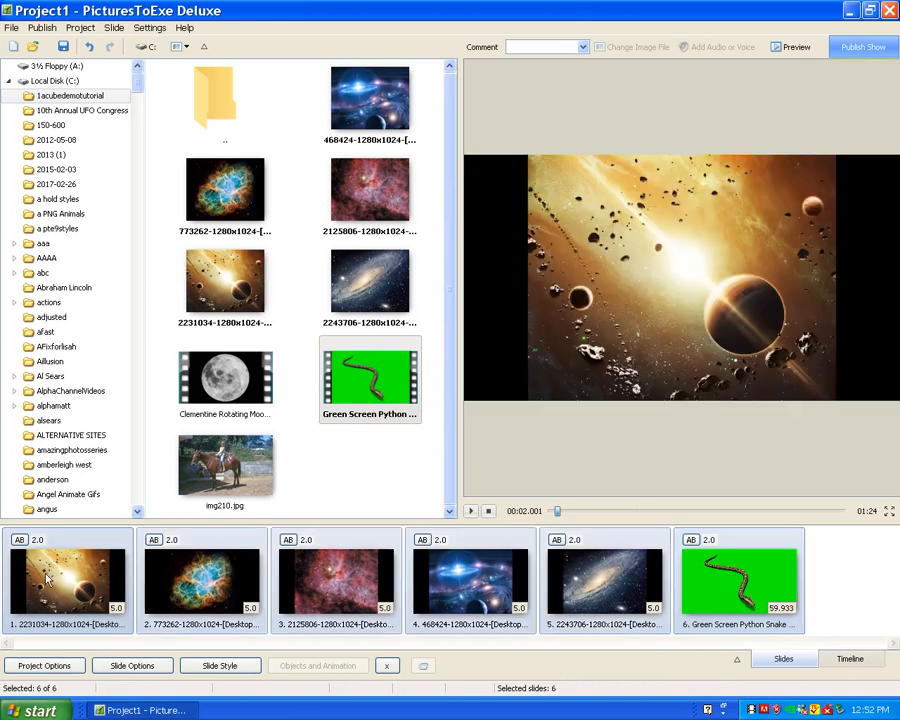
{"action": "left_click", "coordinate": [220, 666]}
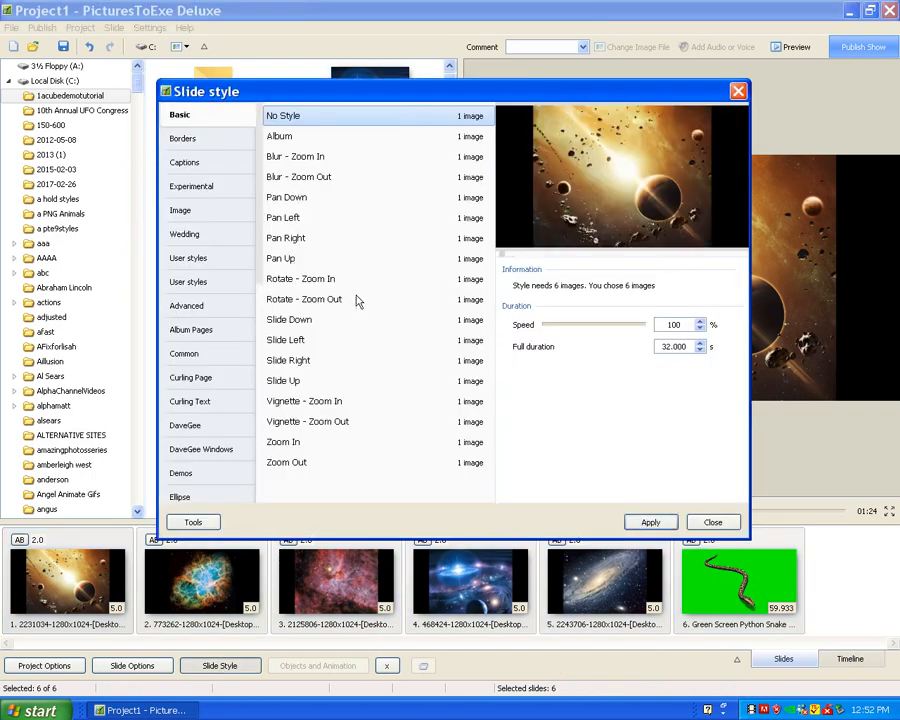
{"action": "left_click_drag", "start_coordinate": [260, 275], "coordinate": [268, 415]}
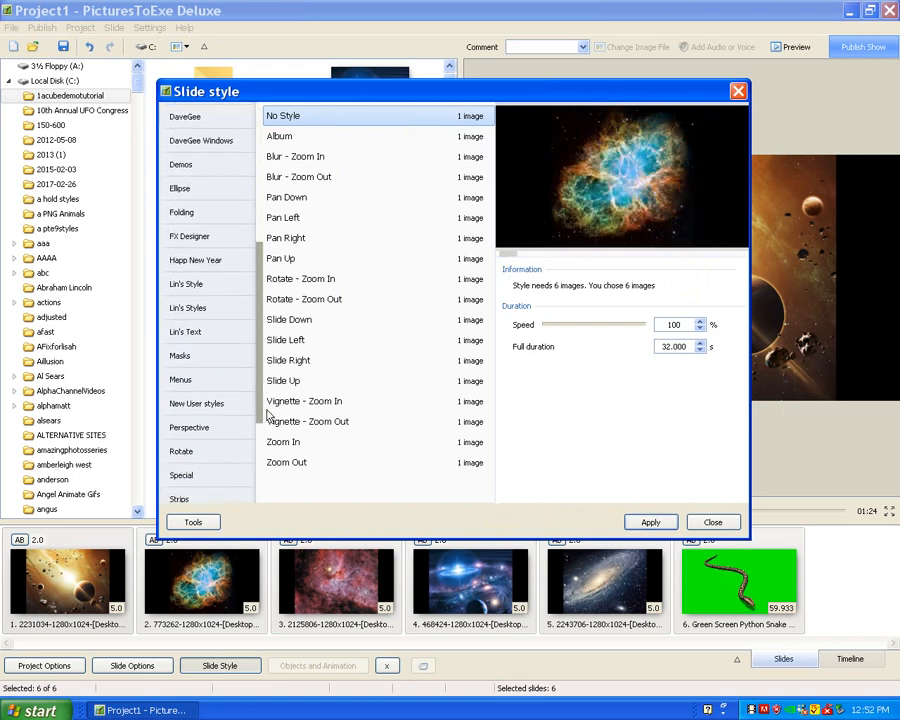
{"action": "left_click", "coordinate": [196, 309]}
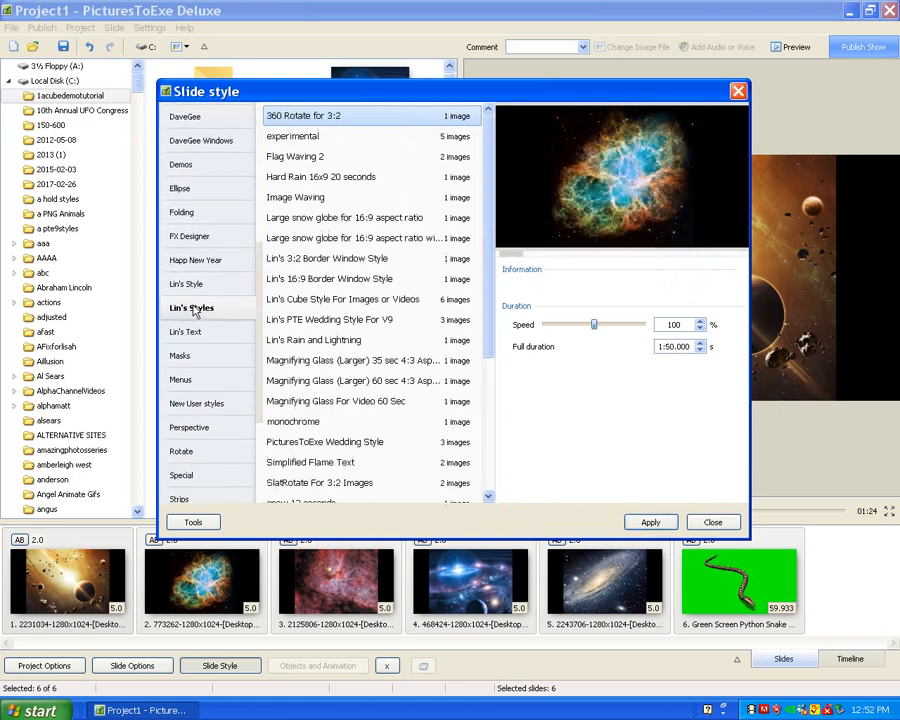
{"action": "mouse_move", "coordinate": [483, 310]}
{"action": "left_mouse_down"}
{"action": "mouse_move", "coordinate": [498, 382]}
{"action": "mouse_move", "coordinate": [483, 317]}
{"action": "mouse_move", "coordinate": [490, 333]}
{"action": "left_mouse_up"}
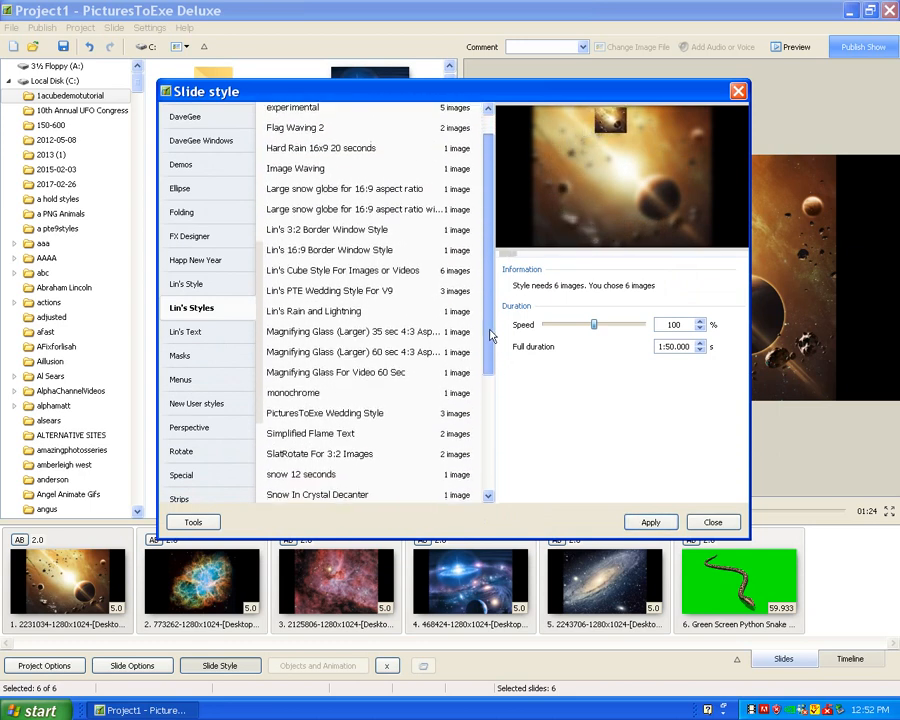
{"action": "left_click", "coordinate": [346, 271]}
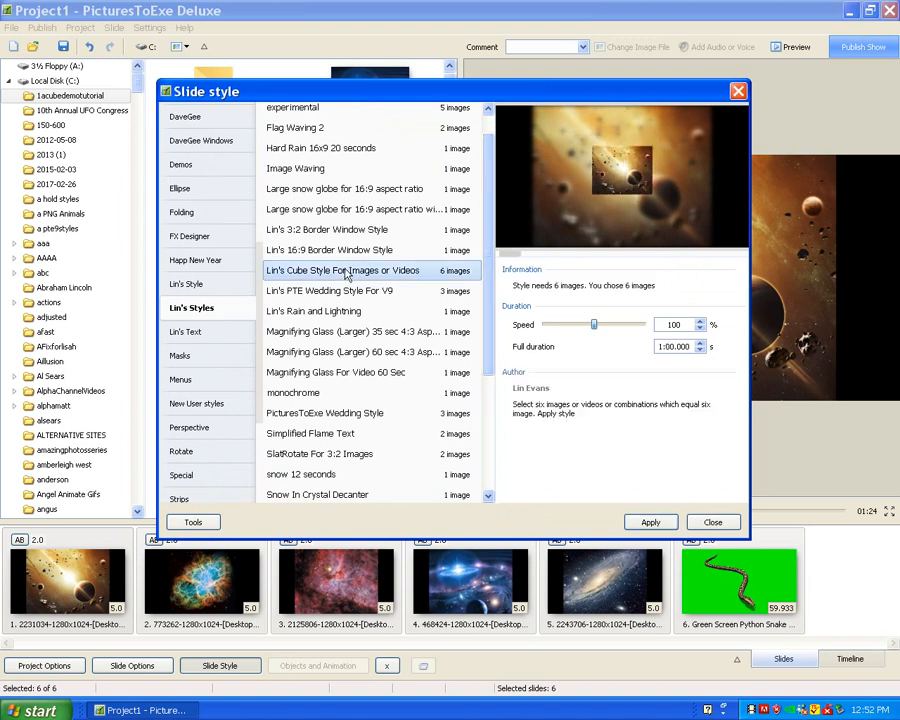
{"action": "left_click", "coordinate": [649, 523]}
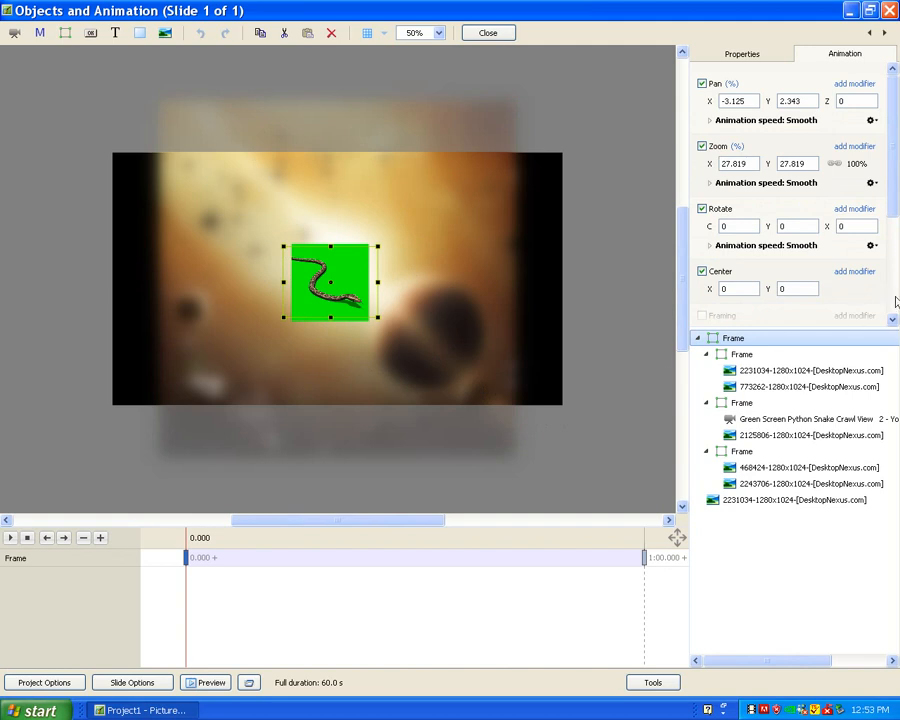
Step: Set the framing of the Green Screen Python Snake video on its cube face to S 102 and X 22
{"action": "mouse_move", "coordinate": [894, 205]}
{"action": "left_mouse_down"}
{"action": "mouse_move", "coordinate": [897, 300]}
{"action": "mouse_move", "coordinate": [896, 227]}
{"action": "left_mouse_up"}
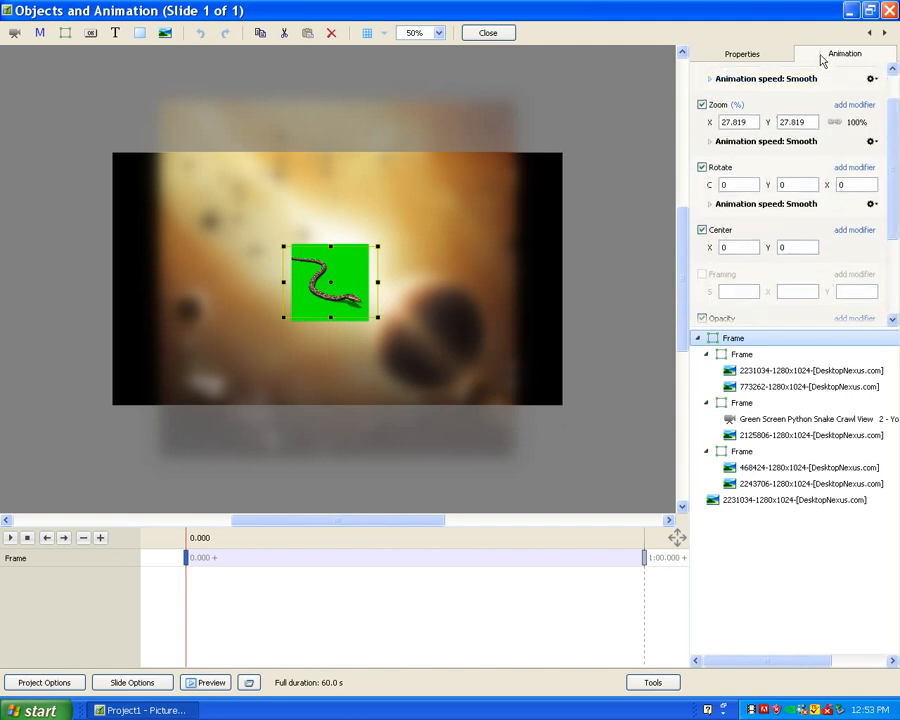
{"action": "left_click", "coordinate": [769, 54]}
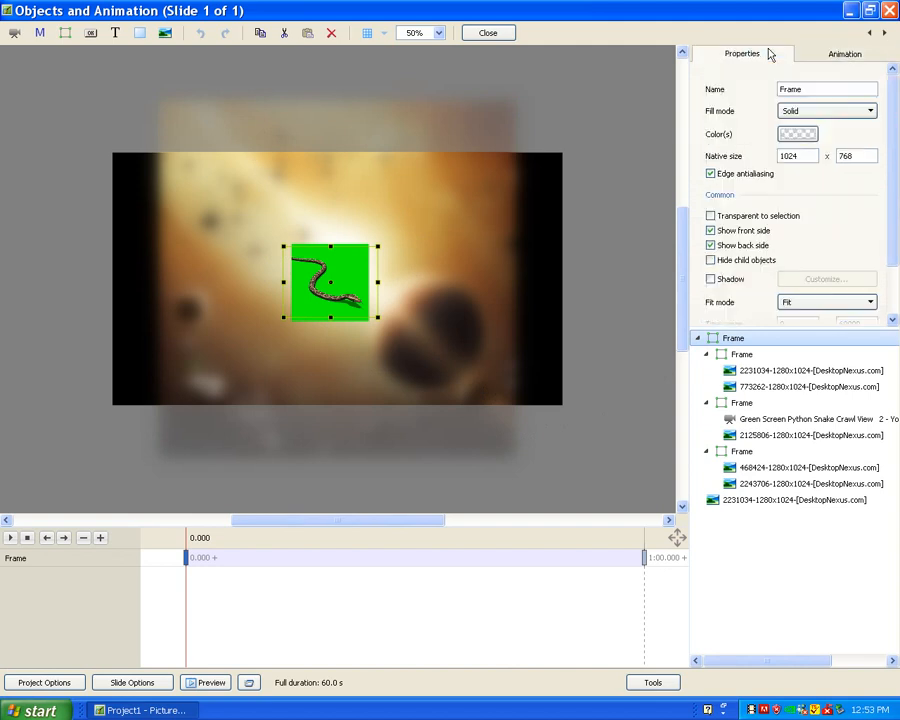
{"action": "mouse_move", "coordinate": [897, 222]}
{"action": "left_mouse_down"}
{"action": "mouse_move", "coordinate": [897, 283]}
{"action": "mouse_move", "coordinate": [868, 203]}
{"action": "mouse_move", "coordinate": [892, 288]}
{"action": "mouse_move", "coordinate": [895, 229]}
{"action": "left_mouse_up"}
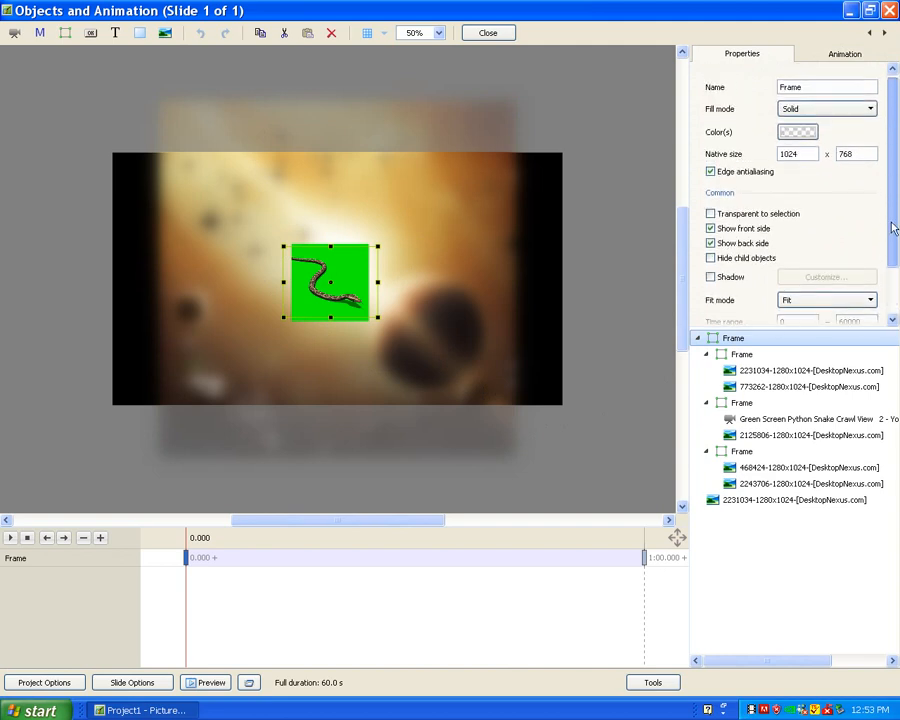
{"action": "left_click", "coordinate": [845, 54]}
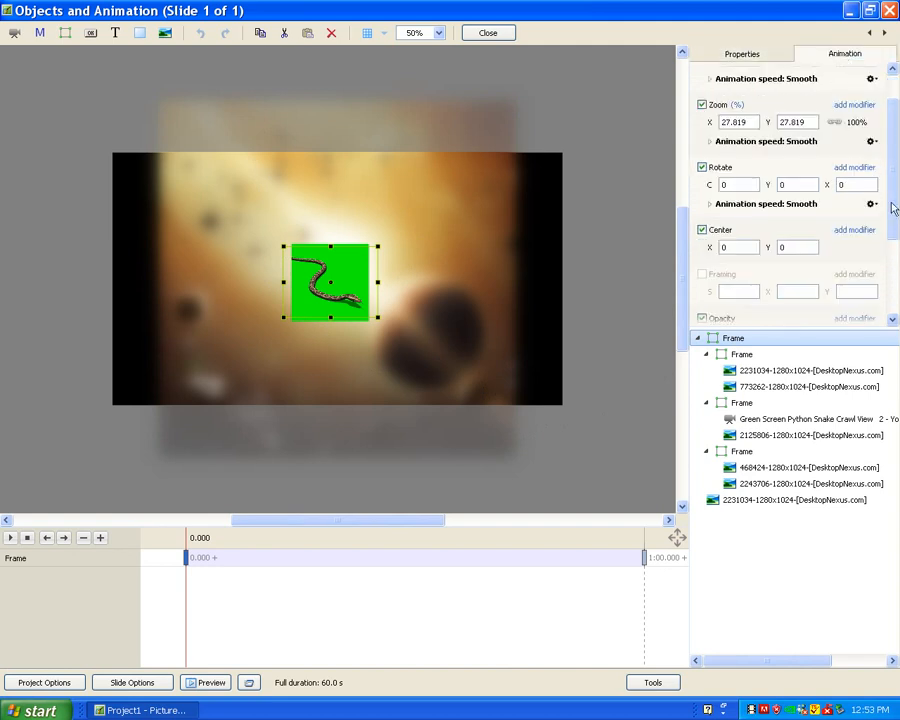
{"action": "left_click", "coordinate": [769, 423]}
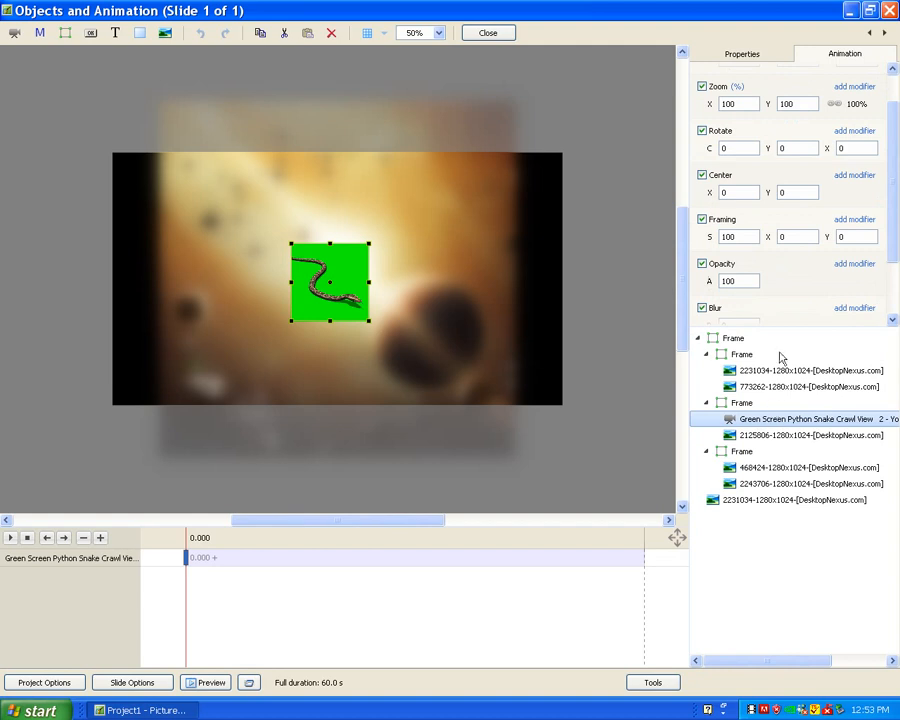
{"action": "left_click_drag", "start_coordinate": [708, 237], "coordinate": [653, 250]}
{"action": "mouse_move", "coordinate": [775, 236]}
{"action": "left_mouse_down"}
{"action": "mouse_move", "coordinate": [801, 236]}
{"action": "mouse_move", "coordinate": [788, 240]}
{"action": "left_mouse_up"}
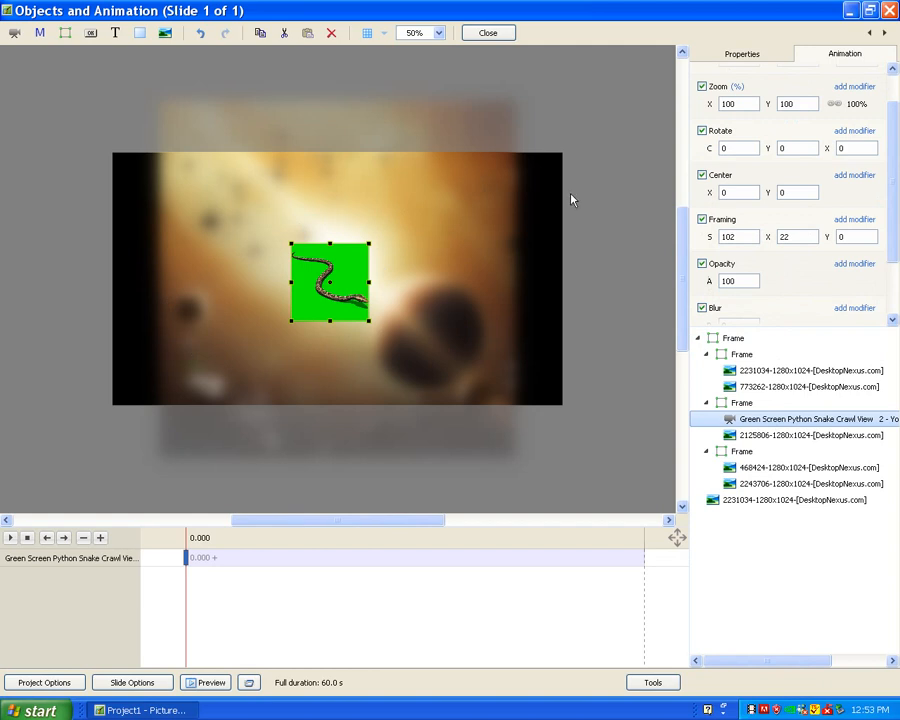
Step: Enable Chroma Key for the snake video and sample its bright green background as the key colour
{"action": "left_click", "coordinate": [741, 56]}
{"action": "left_click_drag", "start_coordinate": [897, 175], "coordinate": [899, 238]}
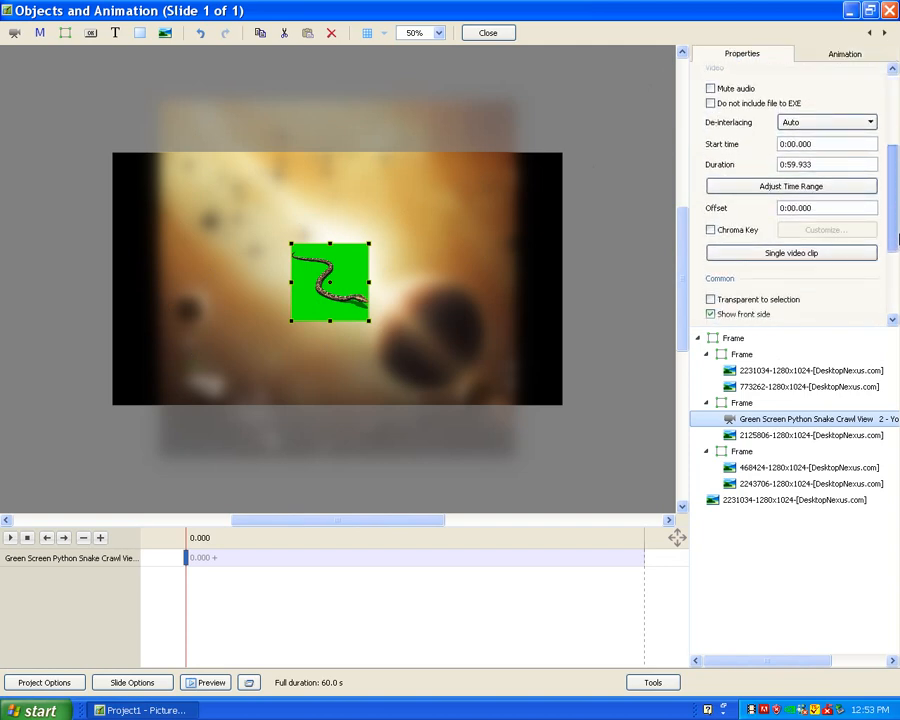
{"action": "left_click", "coordinate": [710, 230]}
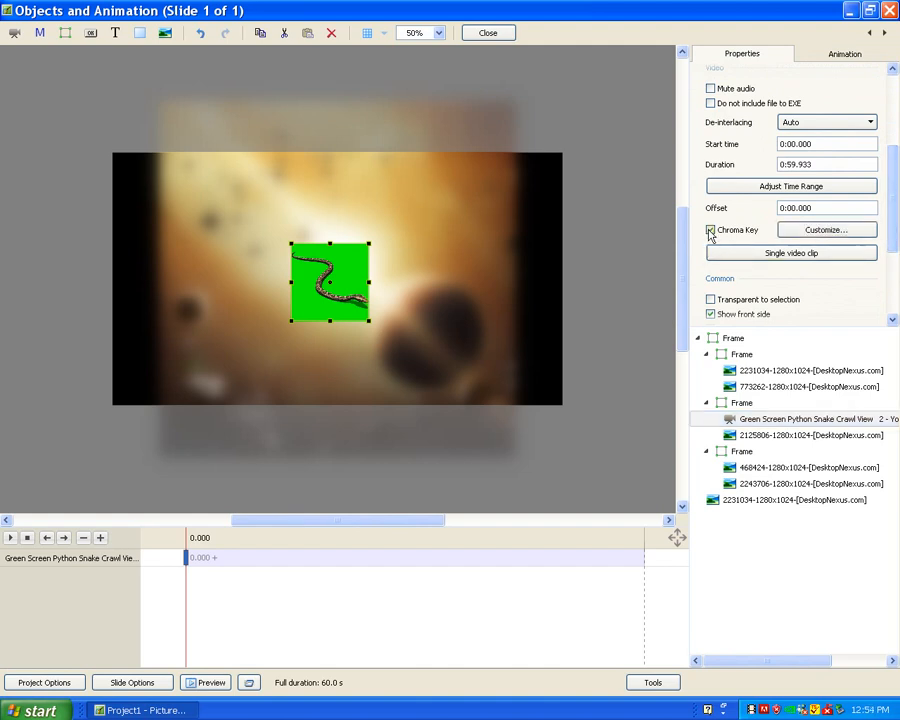
{"action": "left_click", "coordinate": [807, 235]}
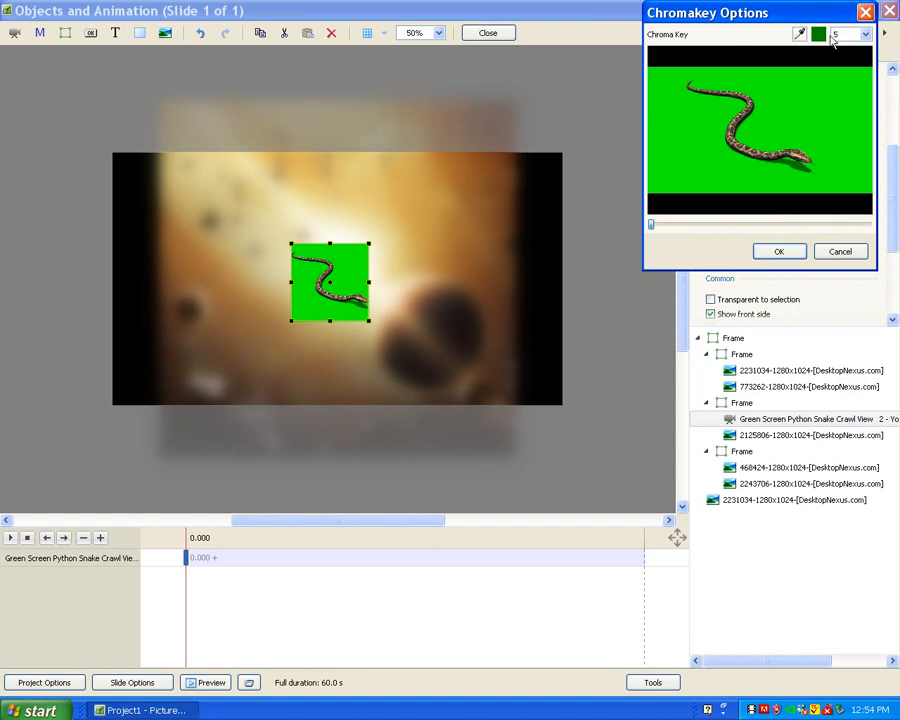
{"action": "left_click", "coordinate": [799, 35]}
{"action": "left_click_drag", "start_coordinate": [797, 43], "coordinate": [781, 100]}
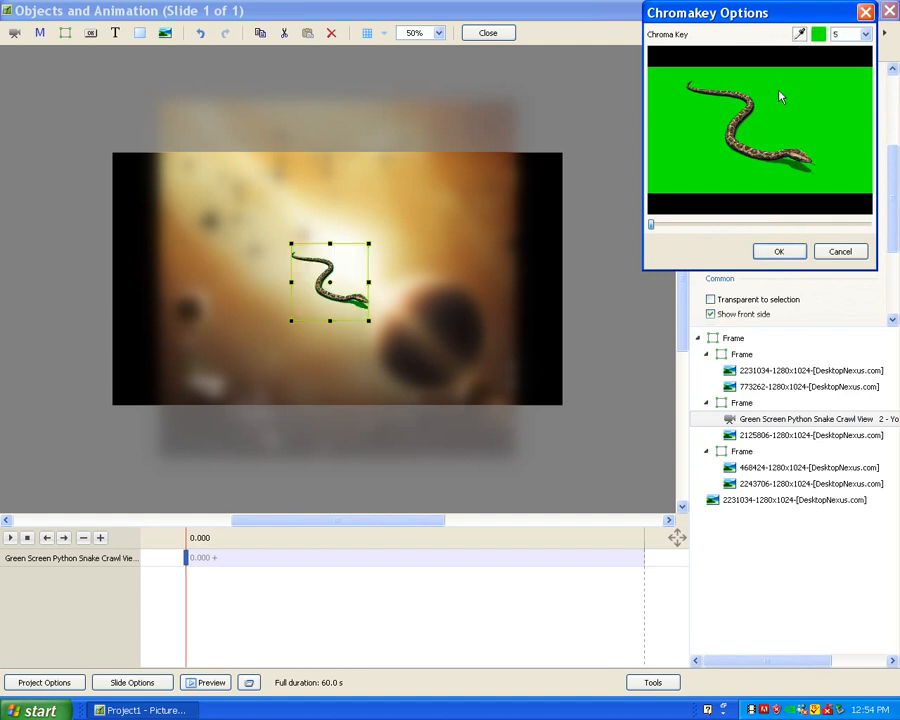
Step: Raise the snake video's chroma key tolerance to 10.43 and accept the chroma key options
{"action": "left_click", "coordinate": [865, 34]}
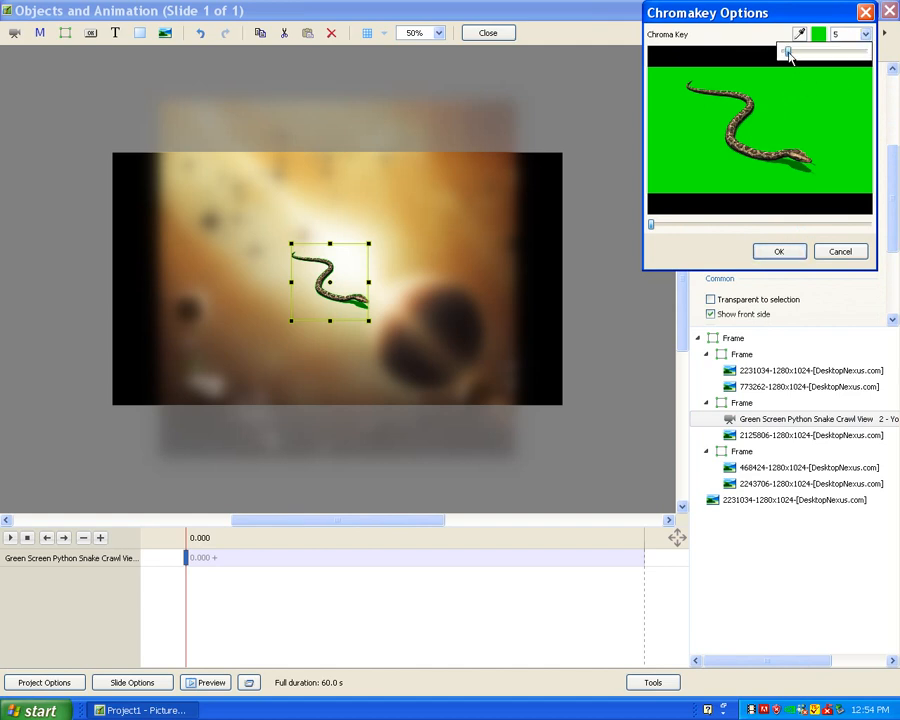
{"action": "mouse_move", "coordinate": [789, 57]}
{"action": "left_mouse_down"}
{"action": "mouse_move", "coordinate": [816, 58]}
{"action": "mouse_move", "coordinate": [780, 52]}
{"action": "mouse_move", "coordinate": [783, 67]}
{"action": "mouse_move", "coordinate": [798, 55]}
{"action": "mouse_move", "coordinate": [794, 64]}
{"action": "left_mouse_up"}
{"action": "left_click", "coordinate": [780, 255]}
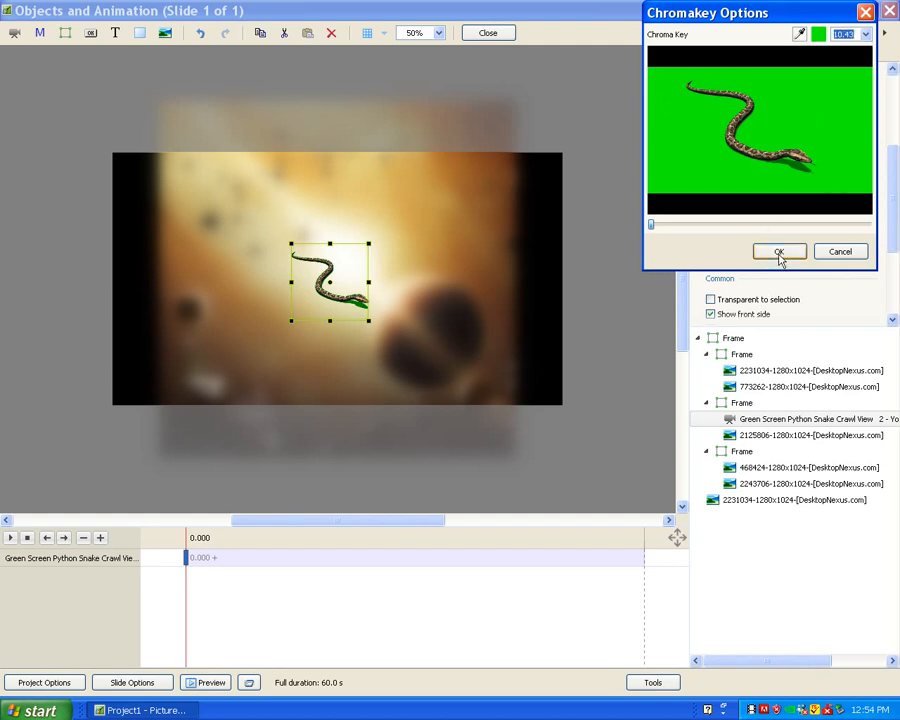
{"action": "left_click", "coordinate": [780, 252]}
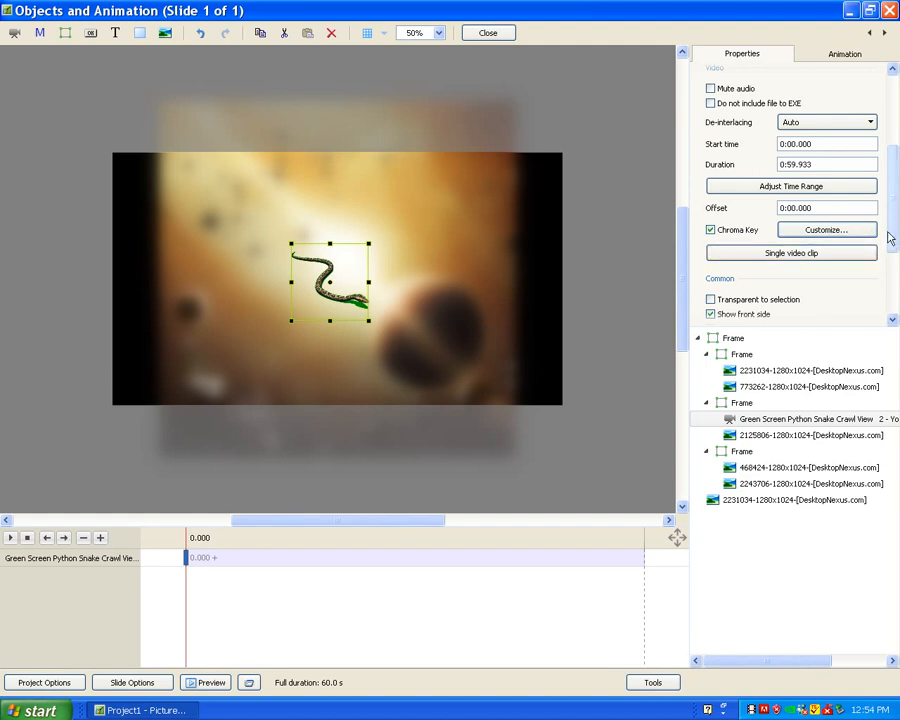
Step: Add a Grayscale toning filter to the snake video's colour correction
{"action": "left_click", "coordinate": [840, 58]}
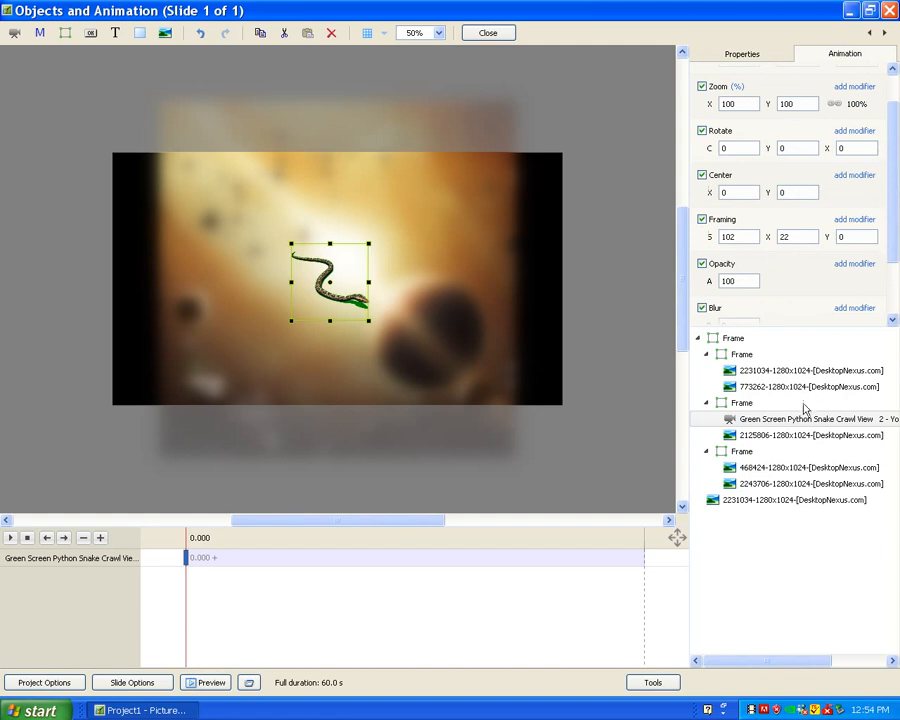
{"action": "left_click", "coordinate": [735, 420]}
{"action": "scroll", "coordinate": [890, 231], "scroll_direction": "down", "scroll_amount": 3}
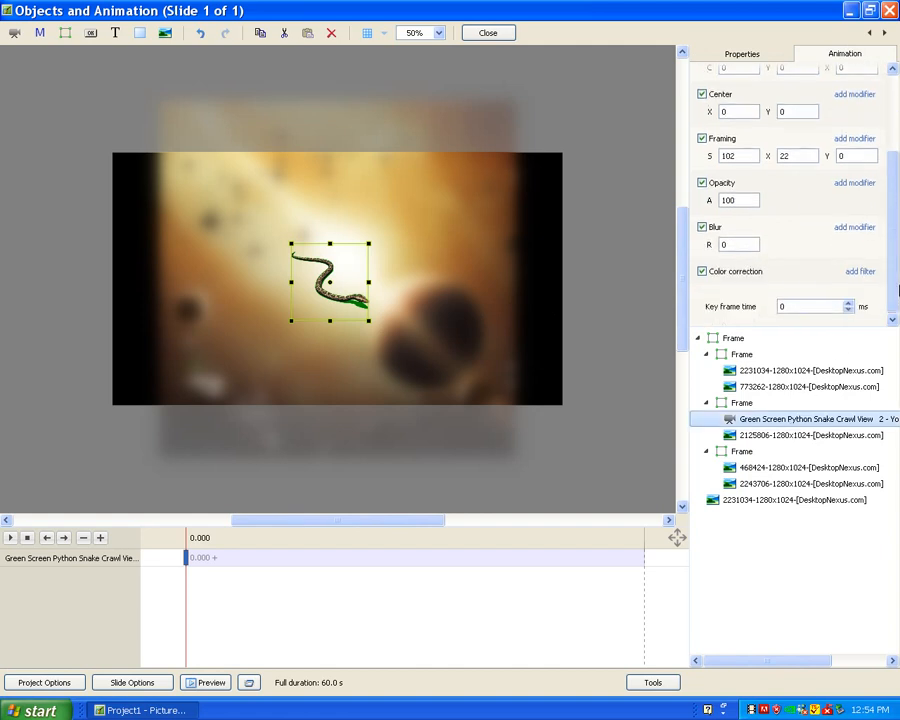
{"action": "left_click", "coordinate": [864, 273]}
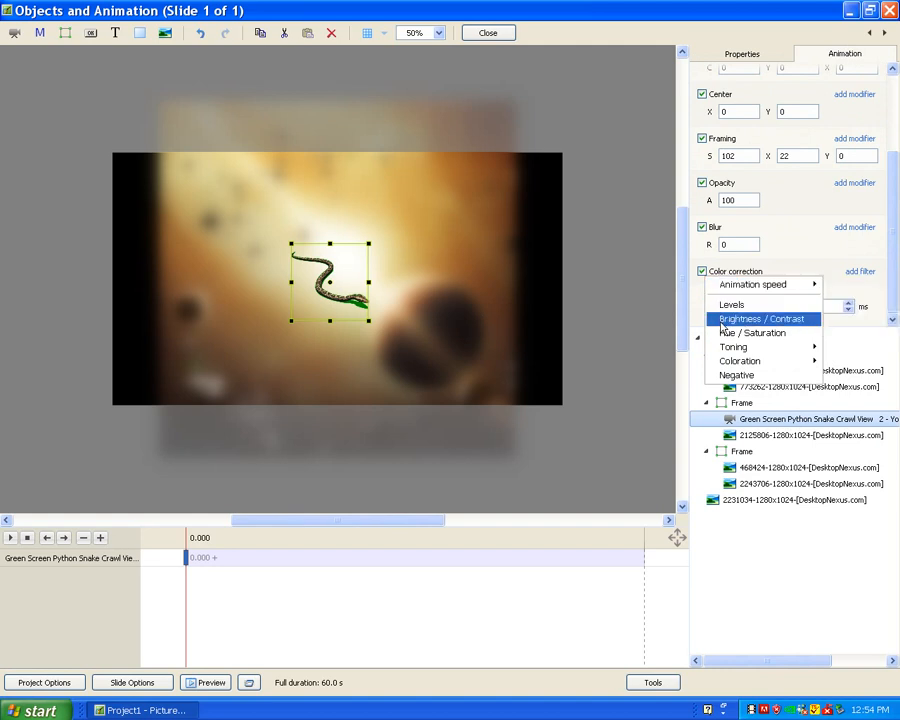
{"action": "mouse_move", "coordinate": [733, 366]}
{"action": "mouse_move", "coordinate": [756, 347]}
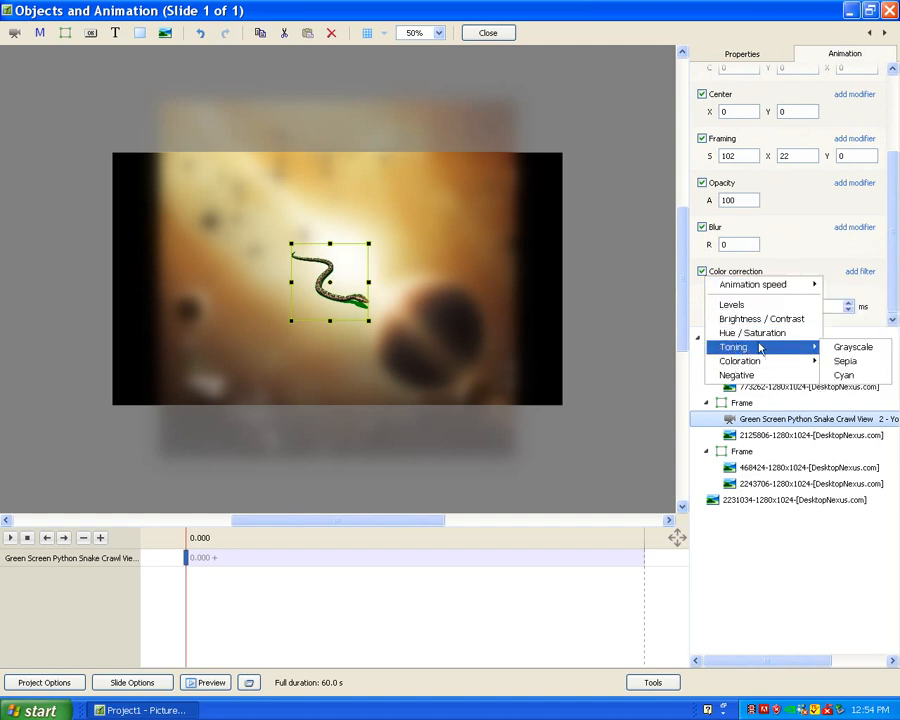
{"action": "left_click", "coordinate": [838, 350]}
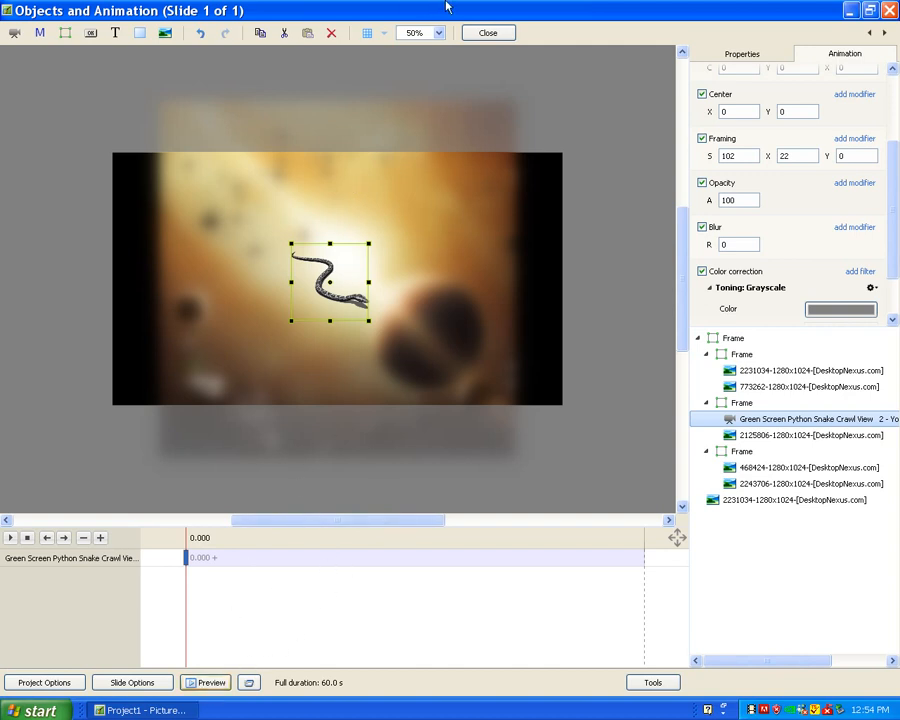
Step: Return to the slide list and play the cube slide to check the keyed snake face as it rotates
{"action": "left_click", "coordinate": [486, 33]}
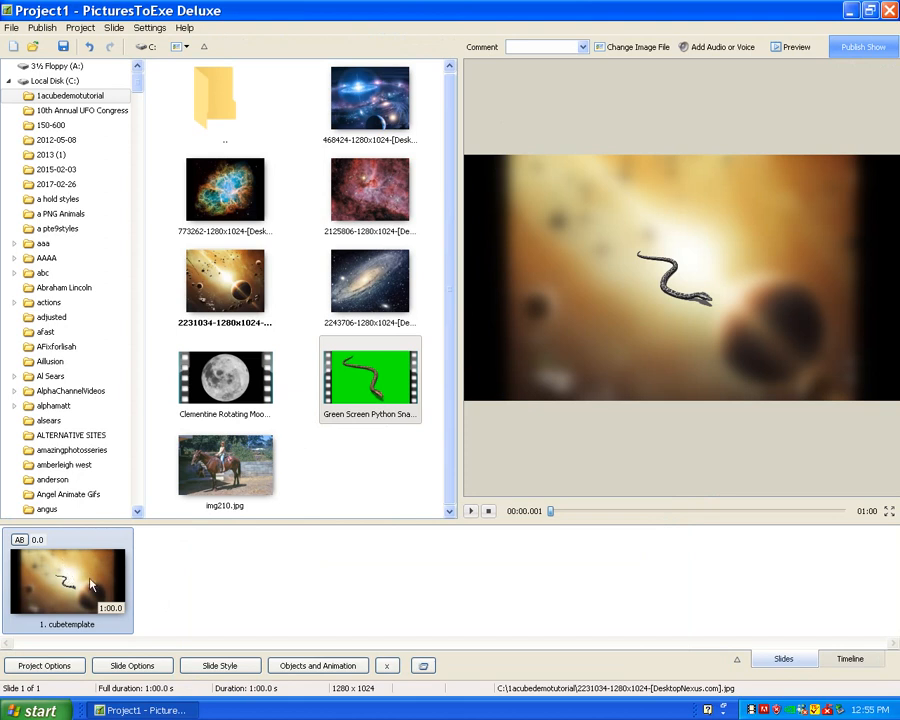
{"action": "left_click", "coordinate": [470, 511]}
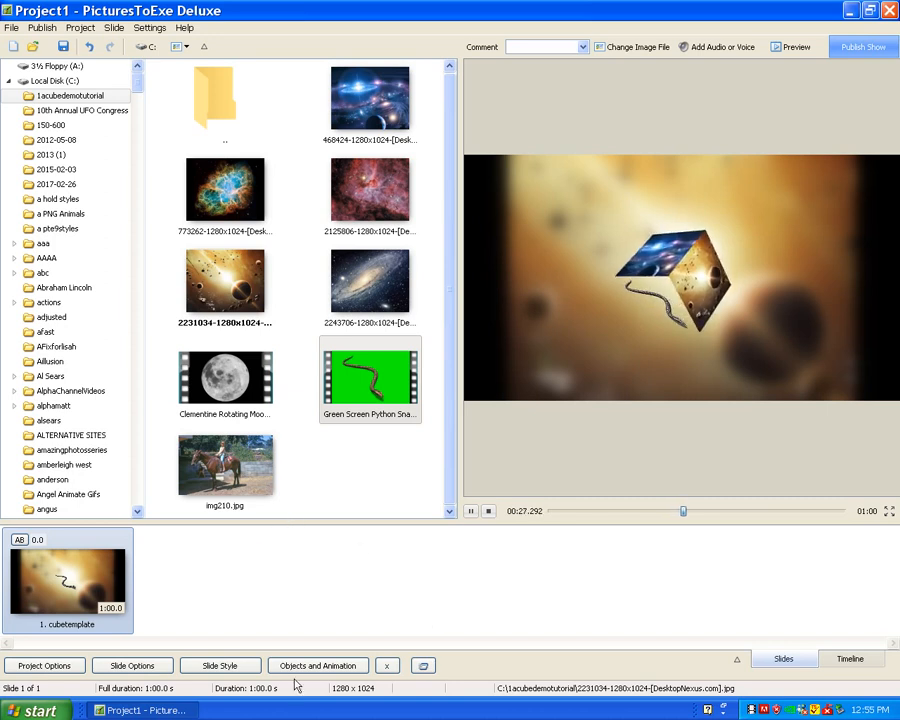
{"action": "left_click", "coordinate": [470, 511]}
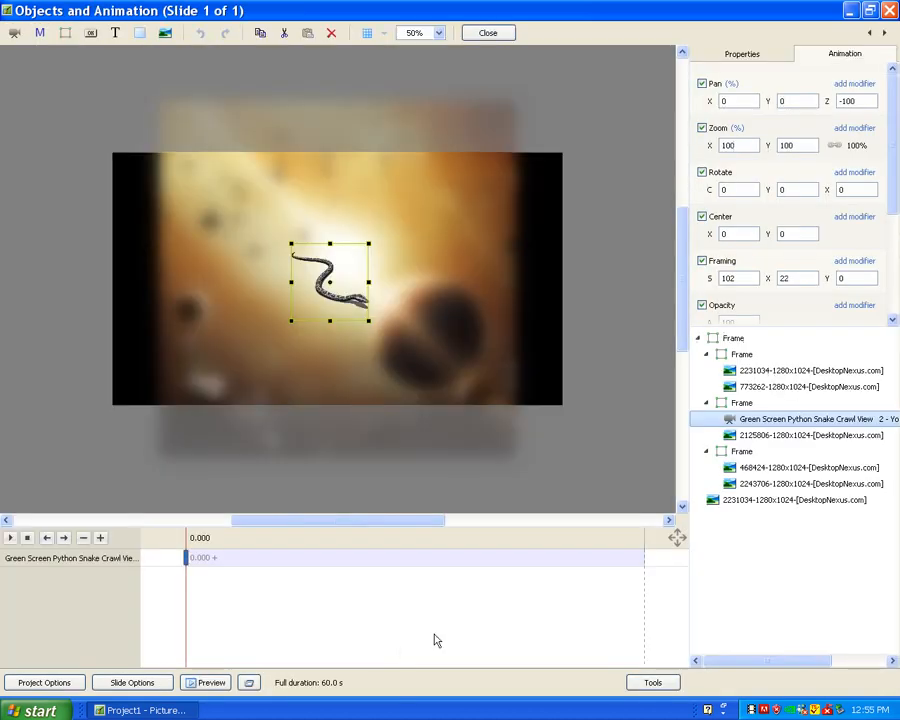
Step: Enlarge the blurred 2231034 background image to a zoom of about 154% so it covers the black side bars
{"action": "left_click", "coordinate": [765, 503]}
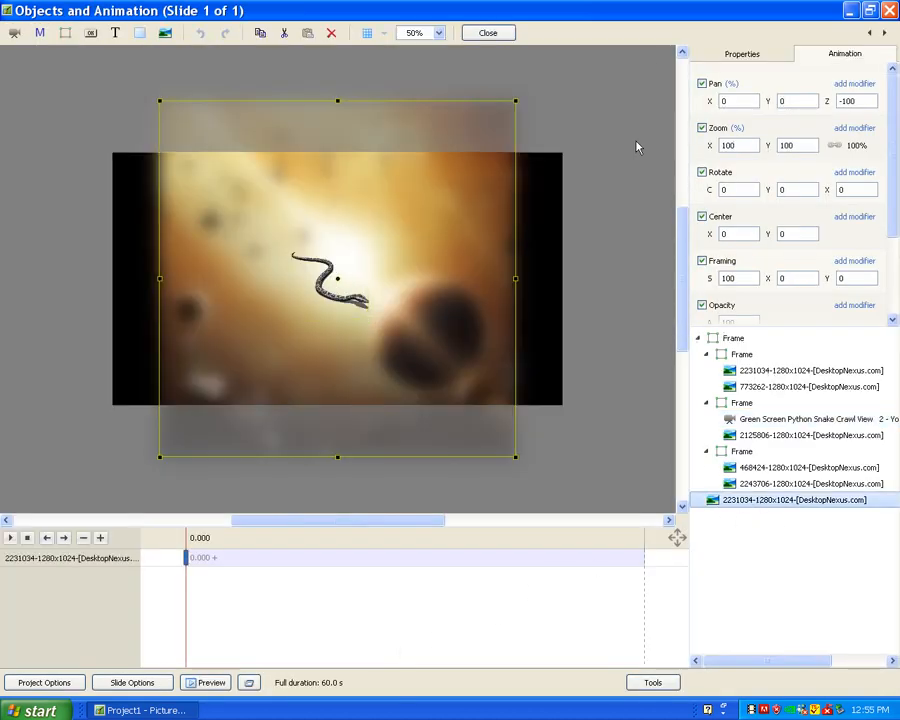
{"action": "left_click_drag", "start_coordinate": [515, 101], "coordinate": [604, 83]}
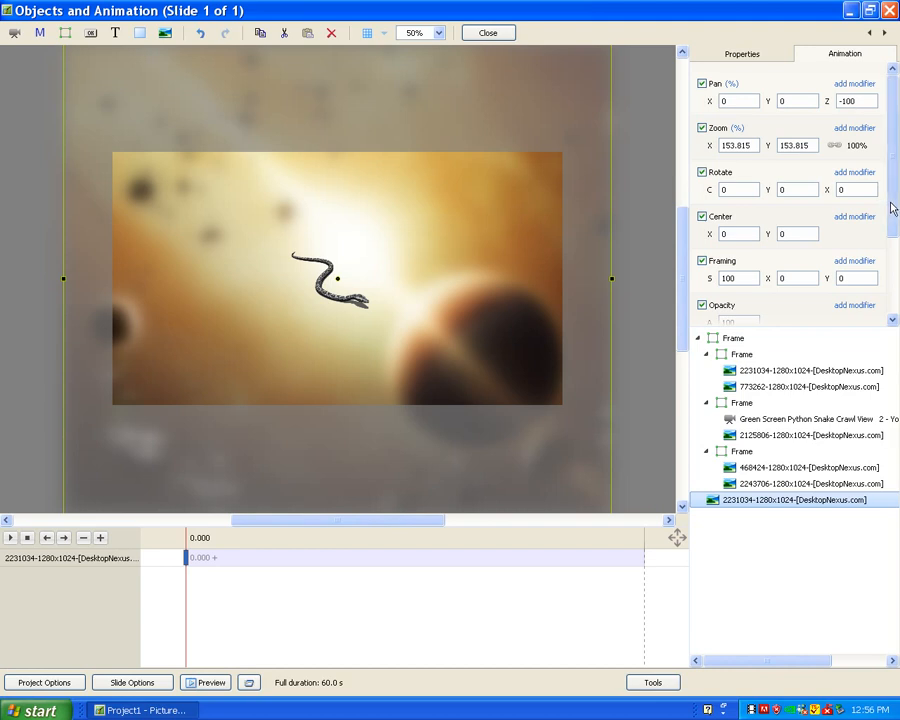
{"action": "scroll", "coordinate": [886, 197], "scroll_direction": "down", "scroll_amount": 3}
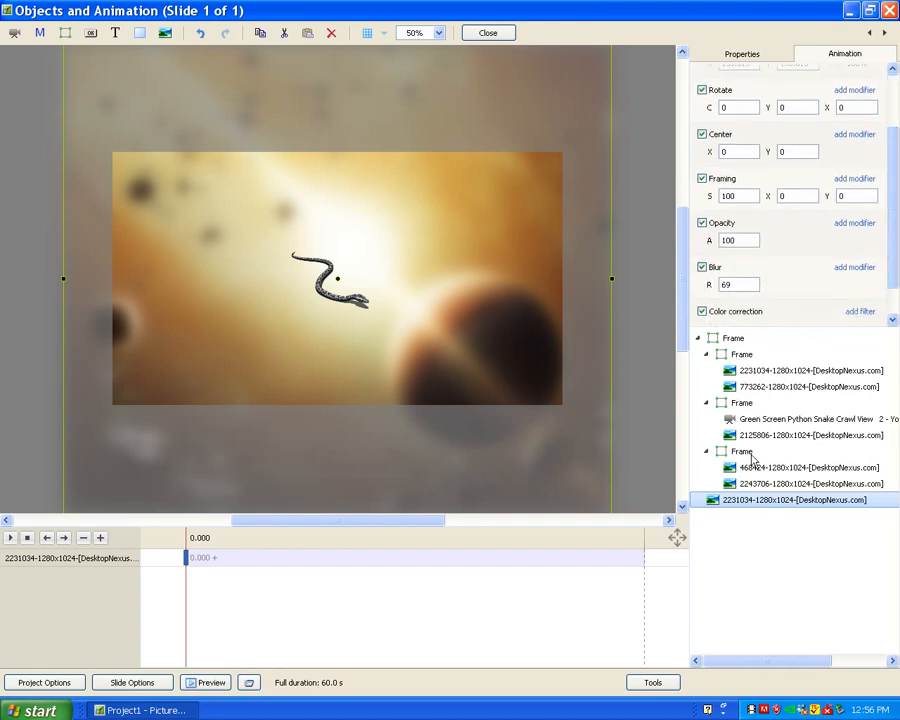
{"action": "left_click_drag", "start_coordinate": [890, 279], "coordinate": [897, 222]}
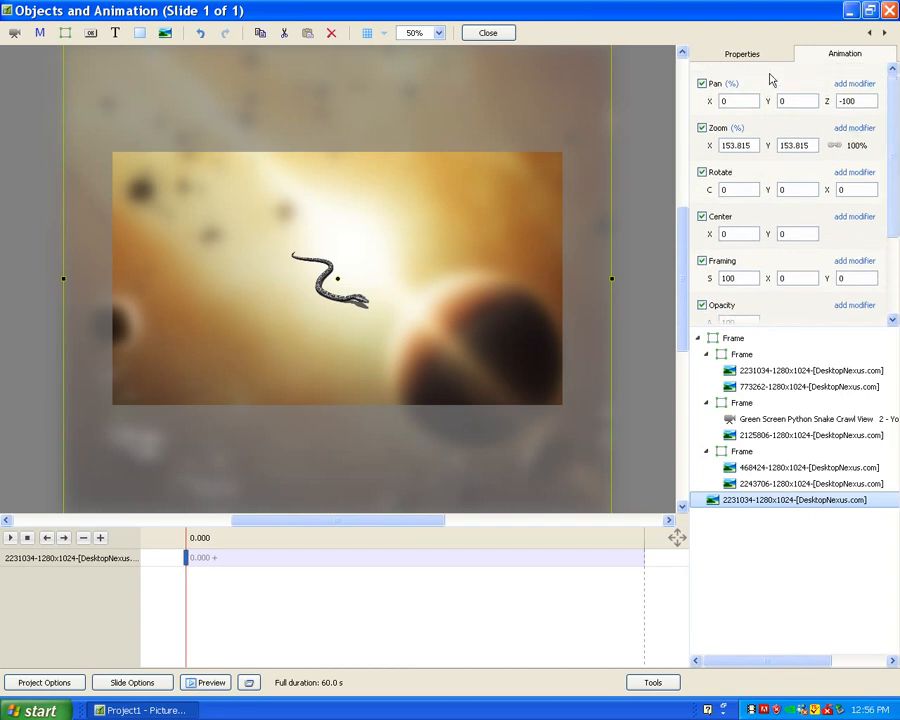
{"action": "left_click_drag", "start_coordinate": [894, 168], "coordinate": [894, 232]}
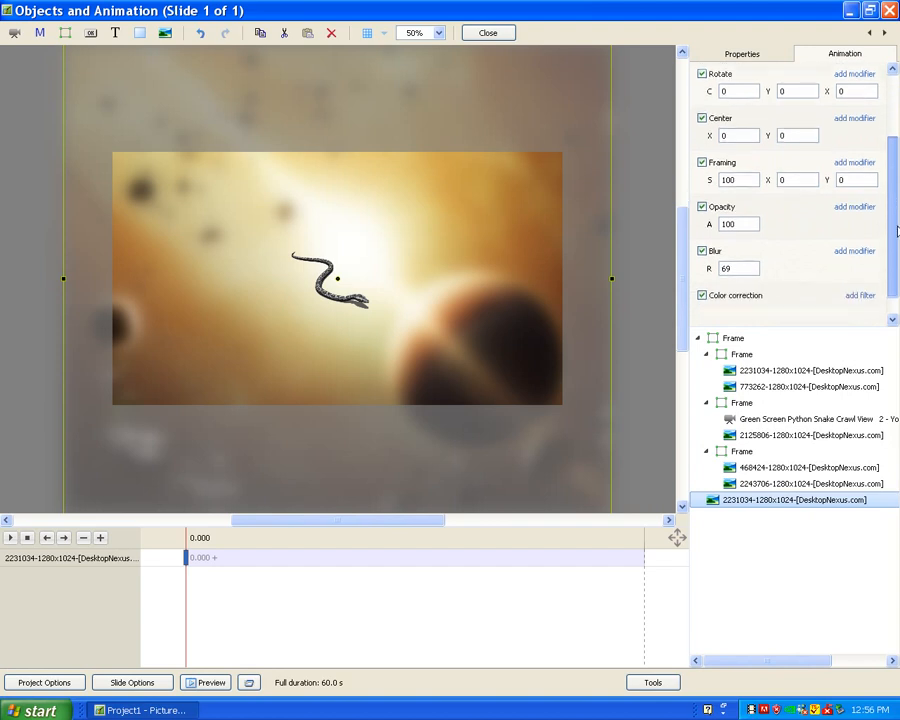